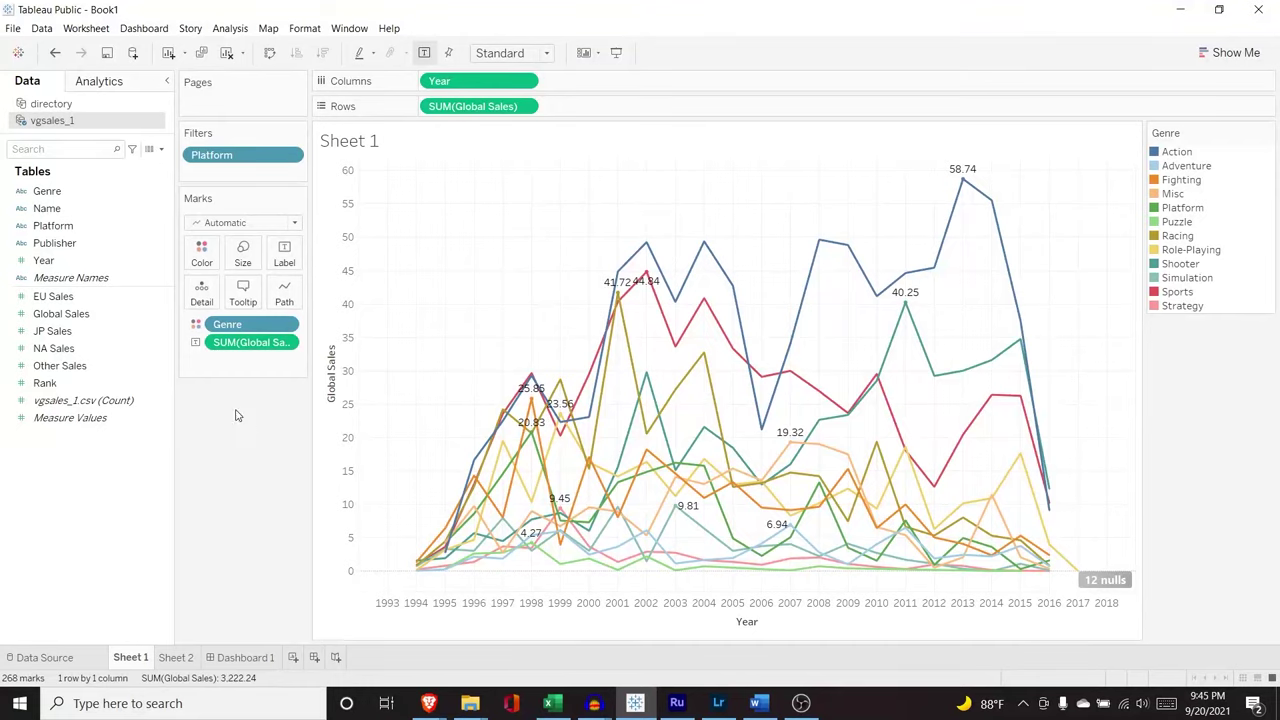
Review the data pane fields: Genre, Name, Platform, Year and the sales measures
{"action": "left_click", "coordinate": [115, 193]}
{"action": "left_click", "coordinate": [103, 207]}
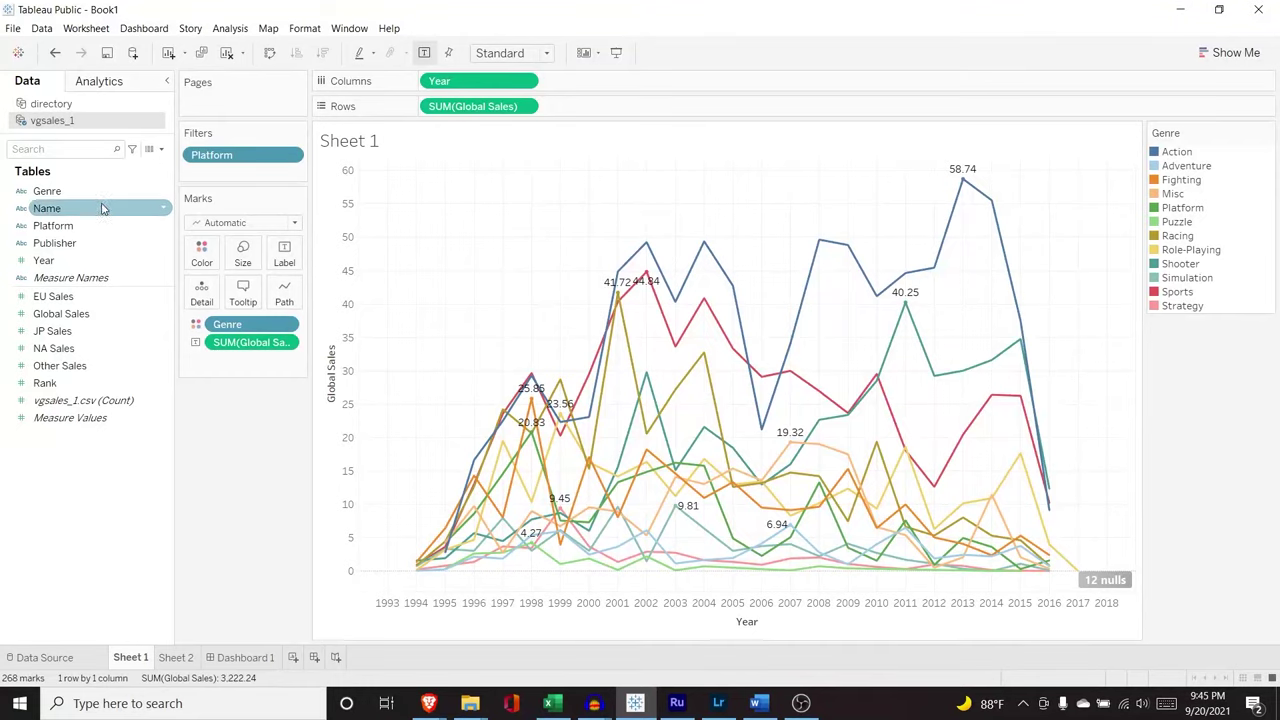
{"action": "left_click", "coordinate": [106, 225]}
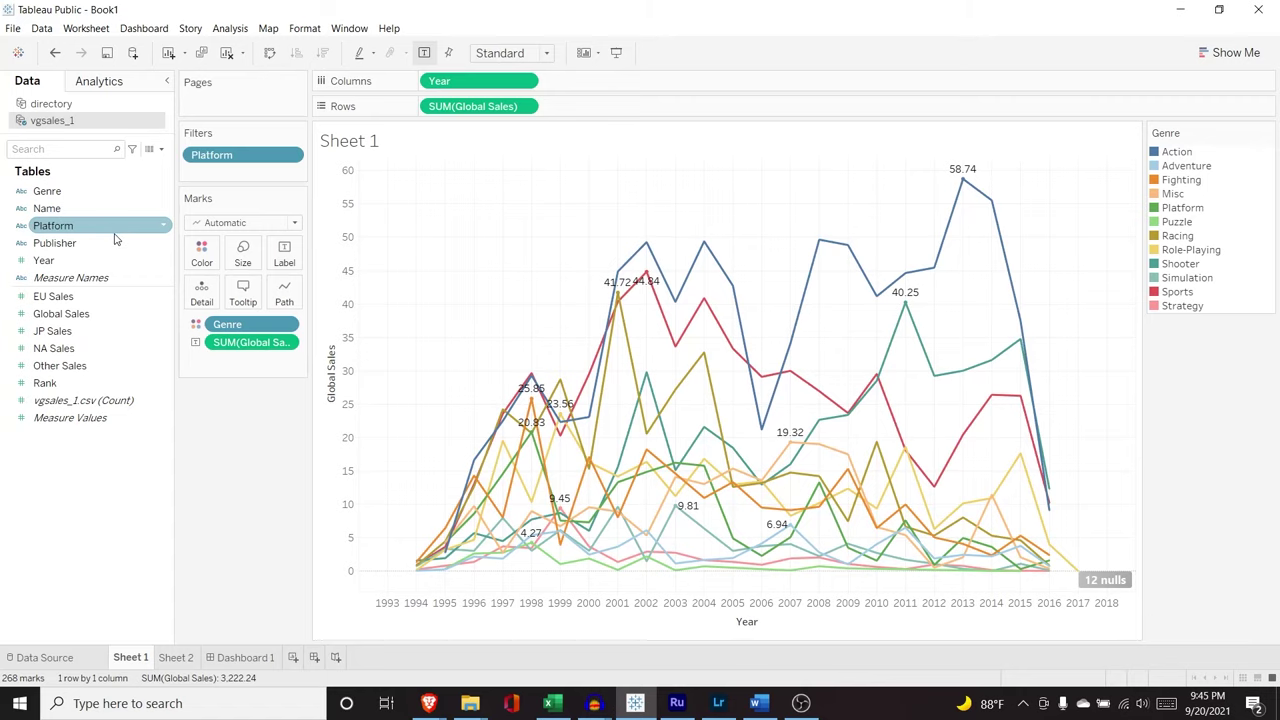
{"action": "left_click", "coordinate": [99, 261]}
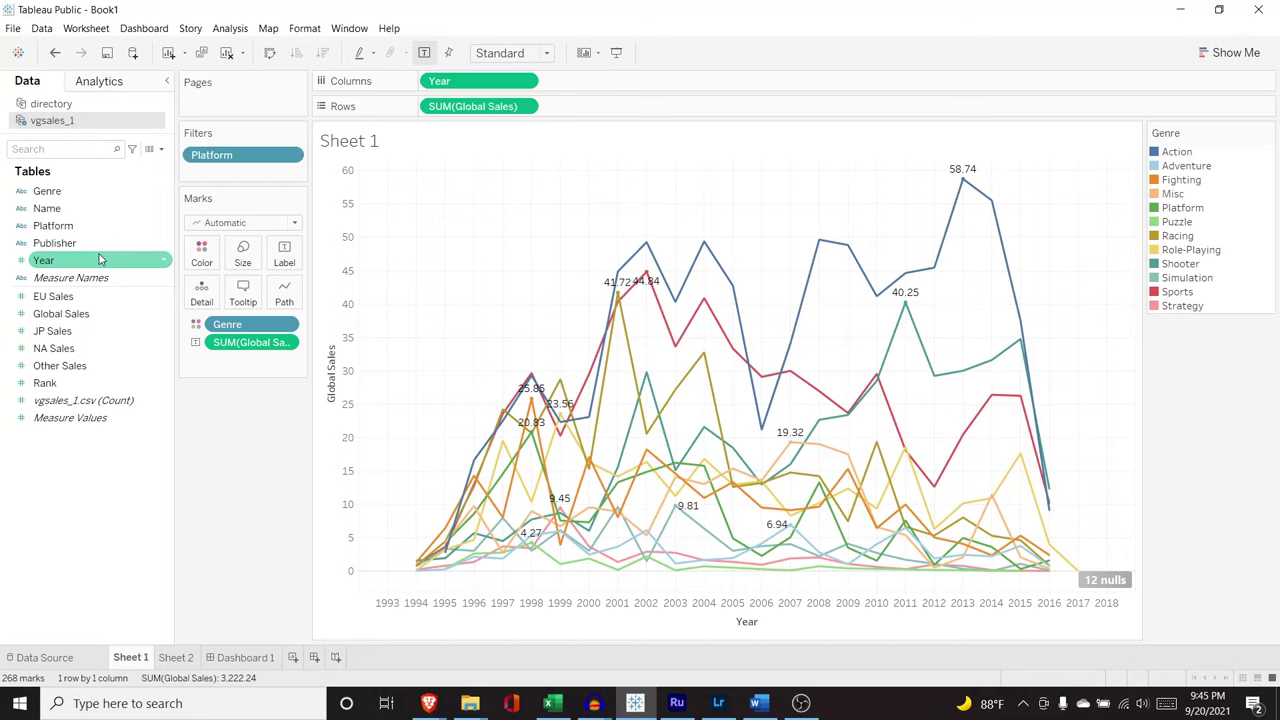
{"action": "left_click", "coordinate": [100, 297]}
{"action": "left_click", "coordinate": [98, 348]}
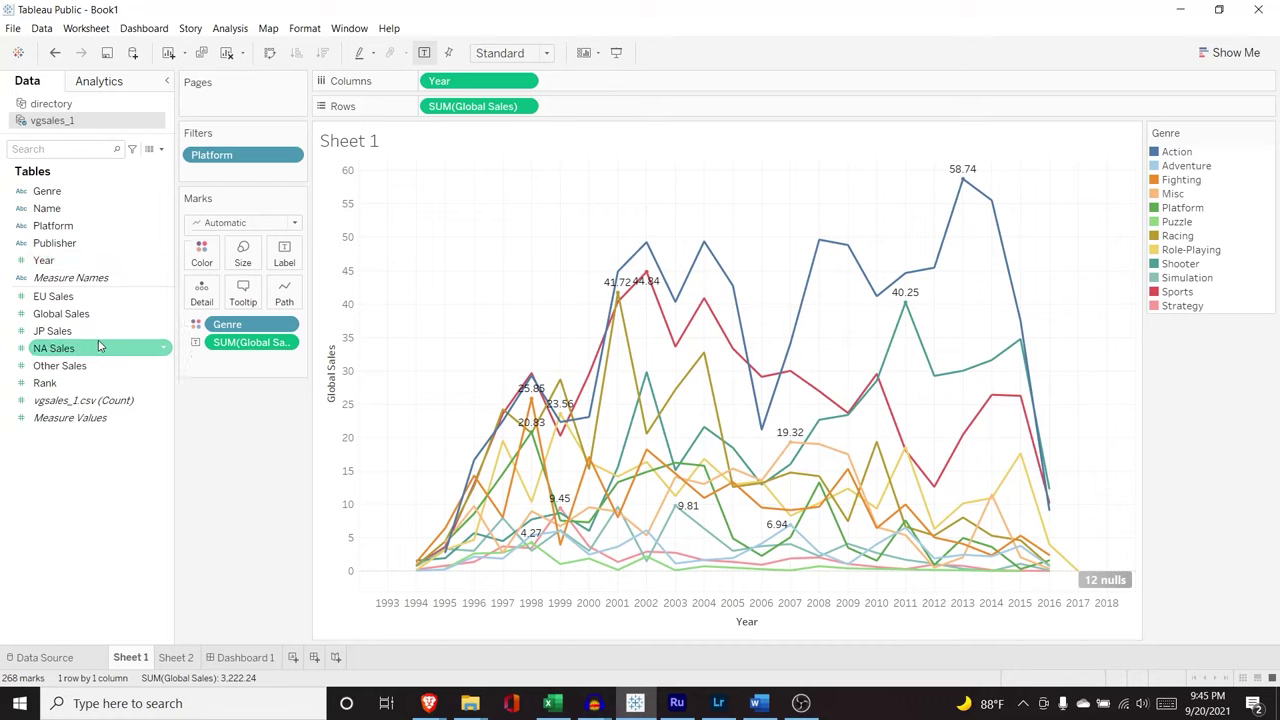
{"action": "left_click", "coordinate": [92, 366]}
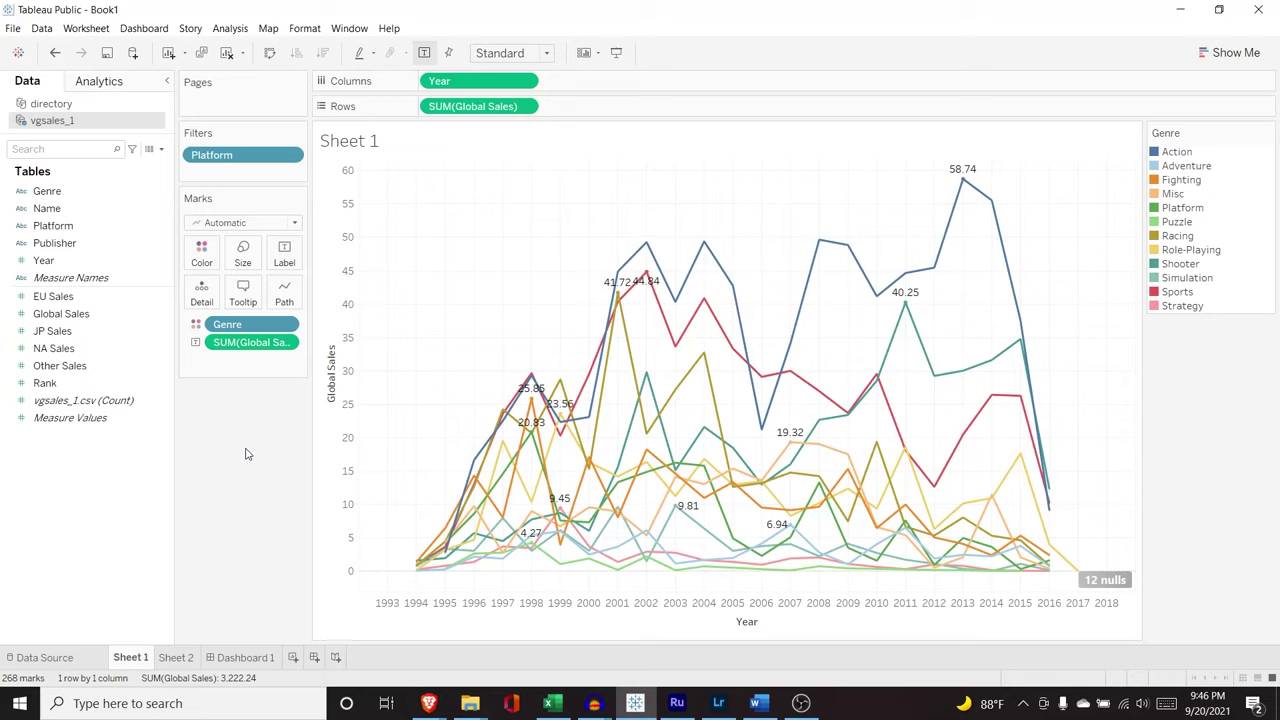
Create bins from Year with bin size 5, named 'Year (bin!)'
{"action": "left_click", "coordinate": [69, 263]}
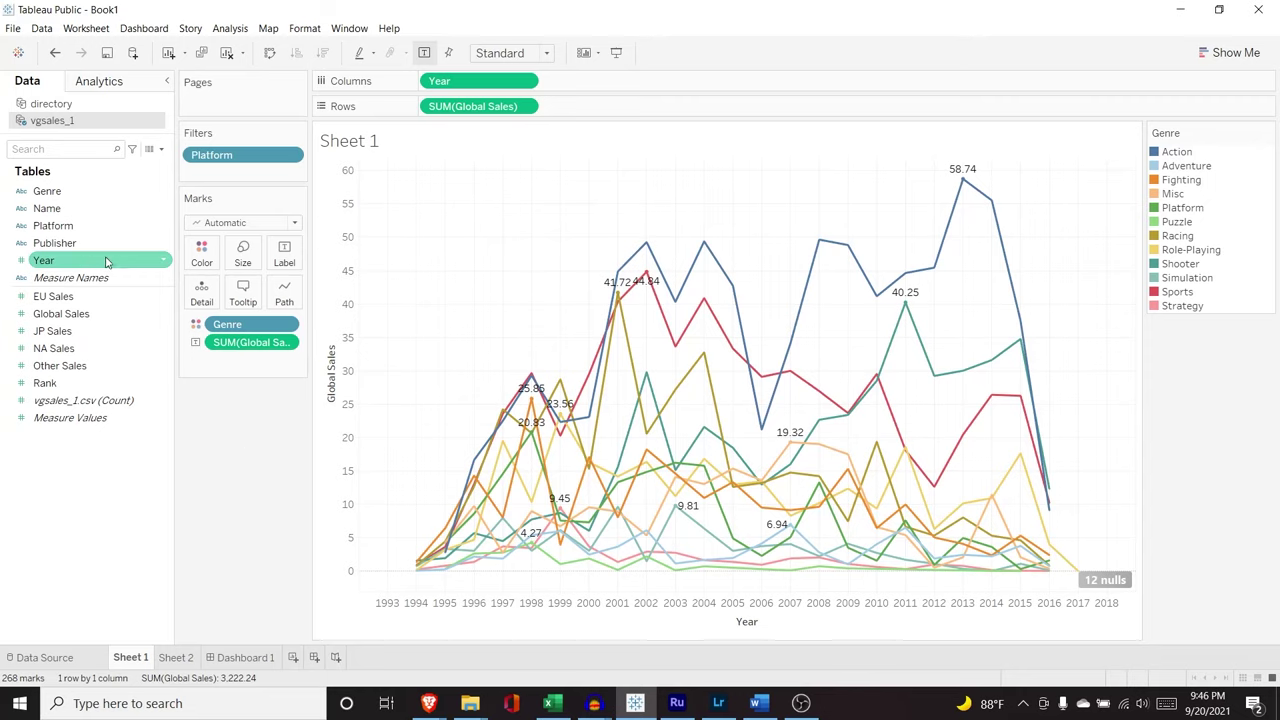
{"action": "left_click", "coordinate": [165, 261]}
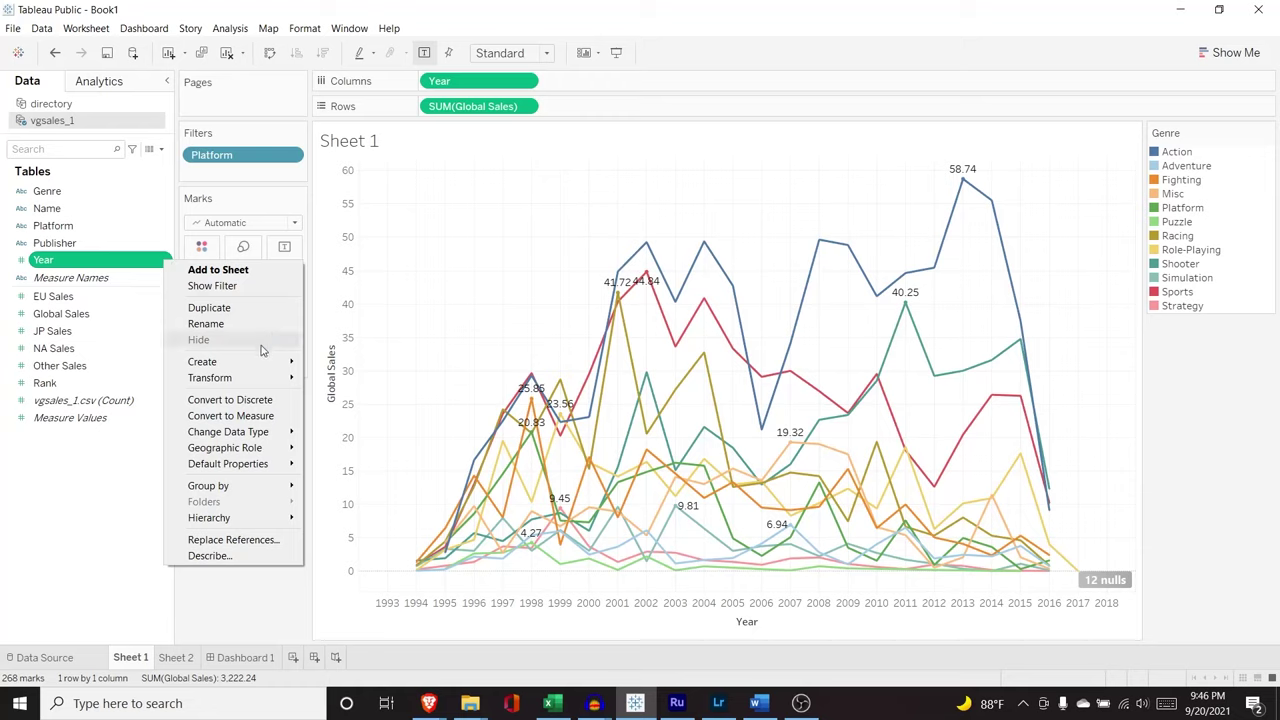
{"action": "mouse_move", "coordinate": [257, 366]}
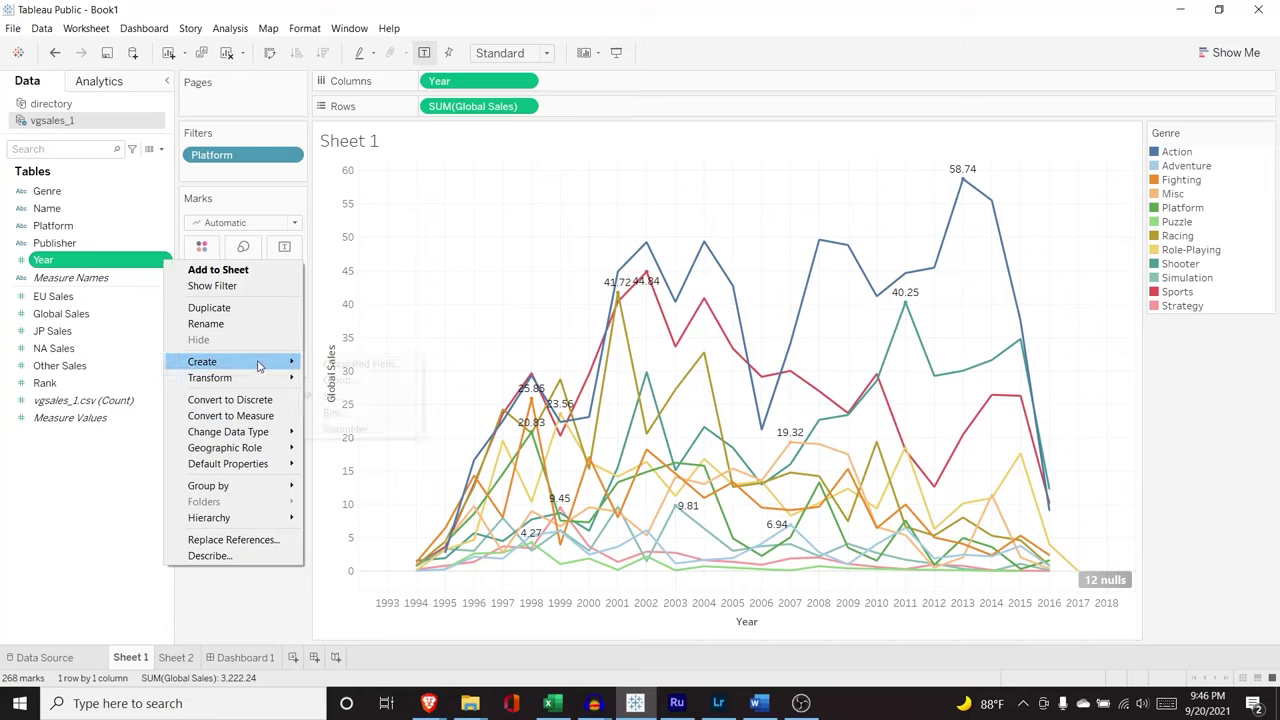
{"action": "left_click", "coordinate": [362, 416]}
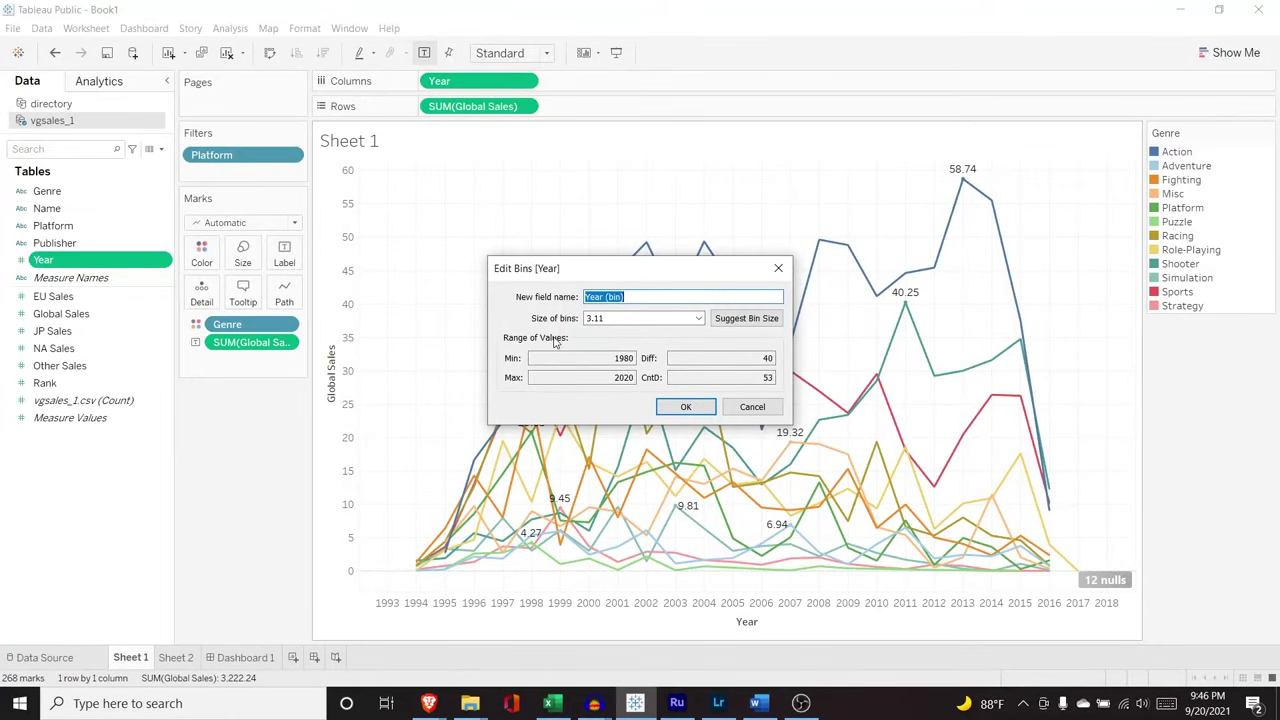
{"action": "left_click", "coordinate": [636, 320]}
{"action": "double_click", "coordinate": [636, 321]}
{"action": "left_click", "coordinate": [636, 321]}
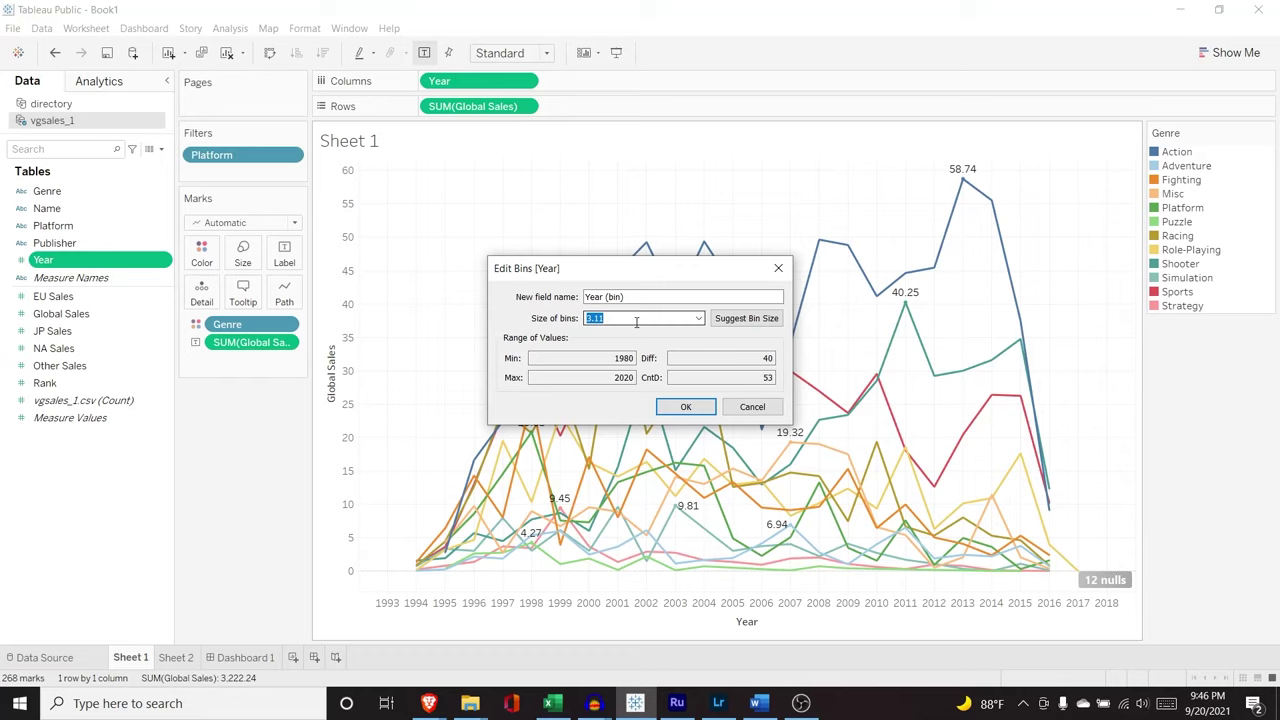
{"action": "type", "text": "5"}
{"action": "left_click", "coordinate": [641, 300]}
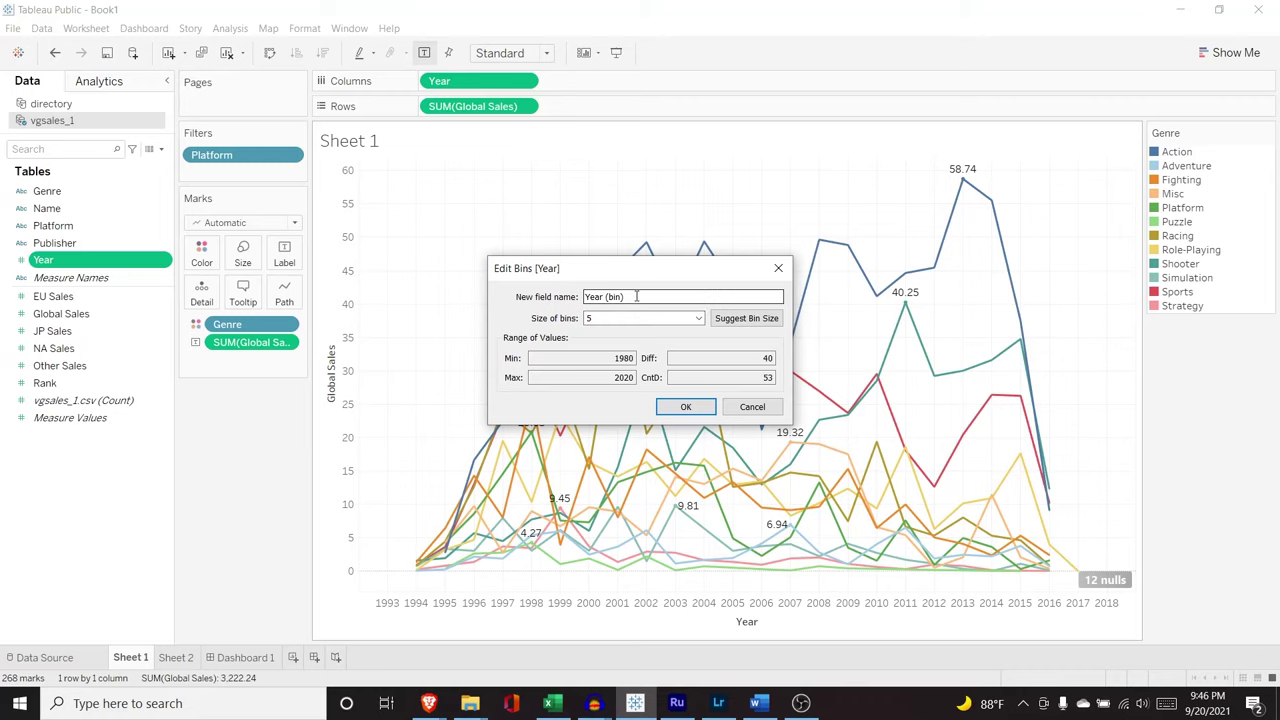
{"action": "left_click_drag", "start_coordinate": [626, 297], "coordinate": [583, 297]}
{"action": "left_click", "coordinate": [624, 297]}
{"action": "type", "text": "!"}
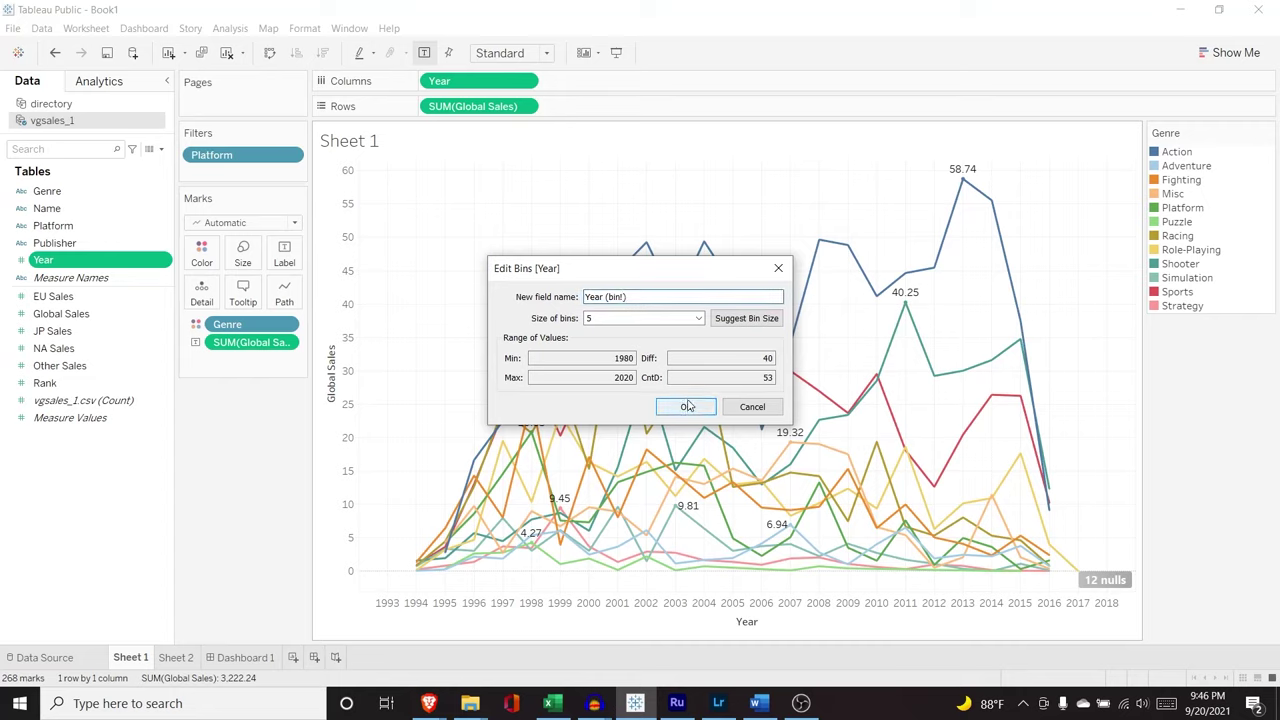
{"action": "left_click", "coordinate": [687, 406]}
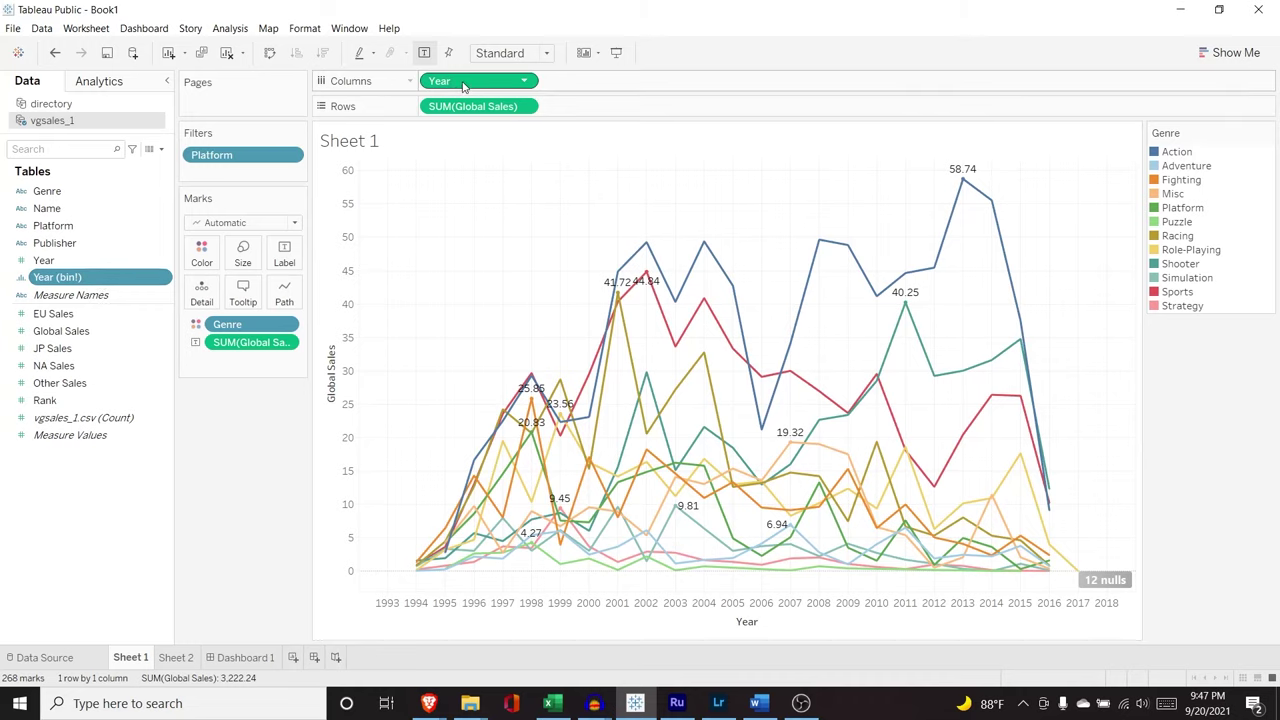
Replace Year on Columns with Year (bin!) to get stacked genre bars per 5-year bin
{"action": "mouse_move", "coordinate": [445, 81]}
{"action": "left_mouse_down"}
{"action": "mouse_move", "coordinate": [180, 208]}
{"action": "mouse_move", "coordinate": [440, 82]}
{"action": "left_mouse_up"}
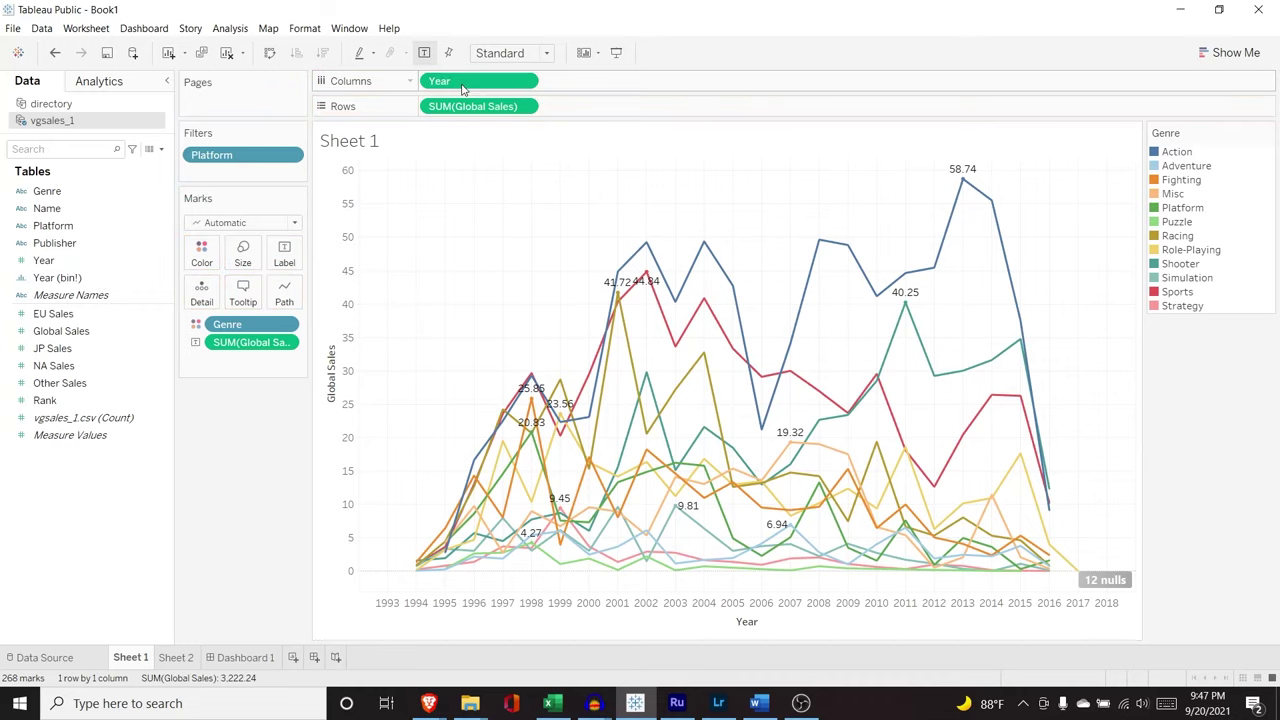
{"action": "left_click_drag", "start_coordinate": [57, 277], "coordinate": [494, 81]}
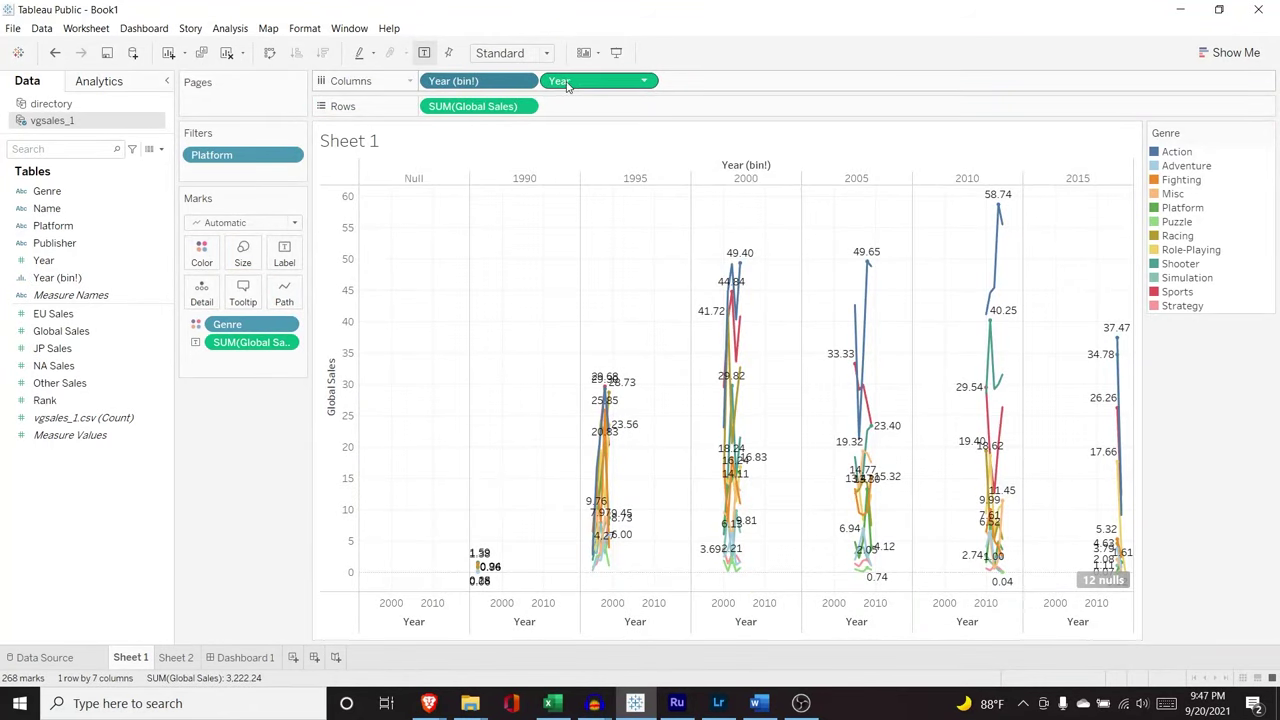
{"action": "left_click_drag", "start_coordinate": [560, 81], "coordinate": [98, 270]}
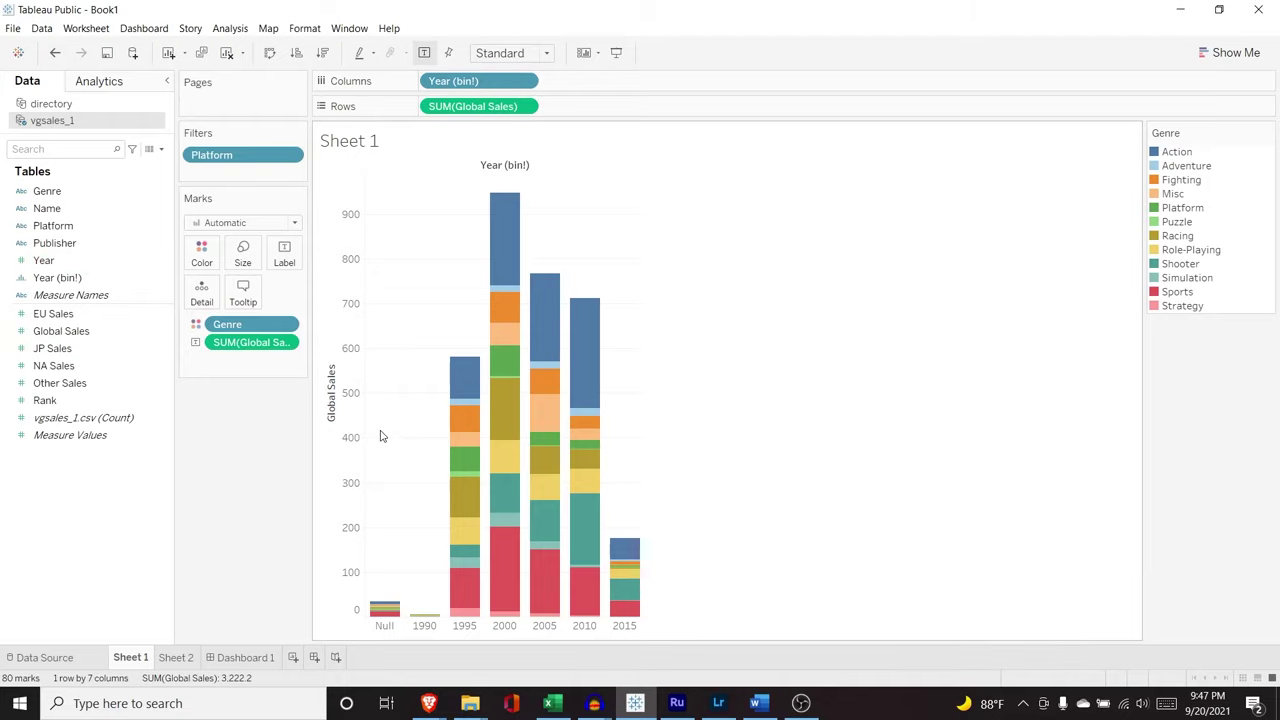
{"action": "mouse_move", "coordinate": [372, 606]}
Exclude the Null Year bin so the bars span 1990 through 2015
{"action": "right_click", "coordinate": [389, 627]}
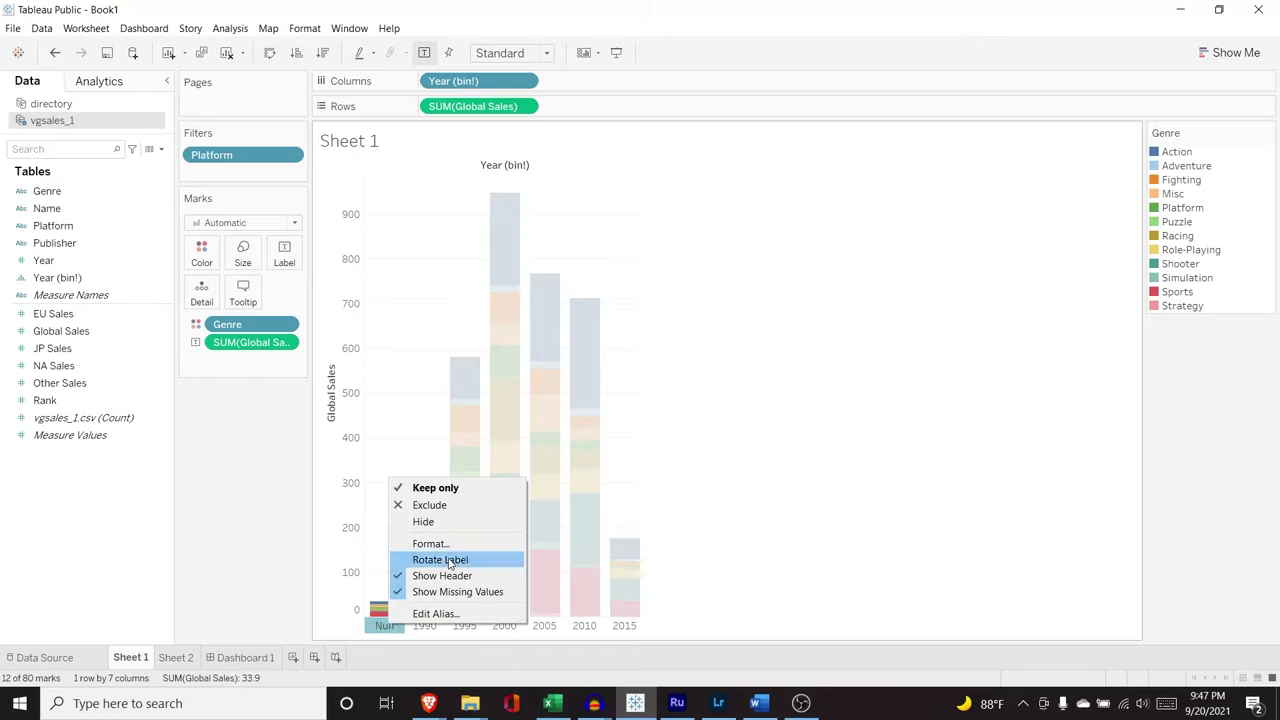
{"action": "left_click", "coordinate": [457, 507]}
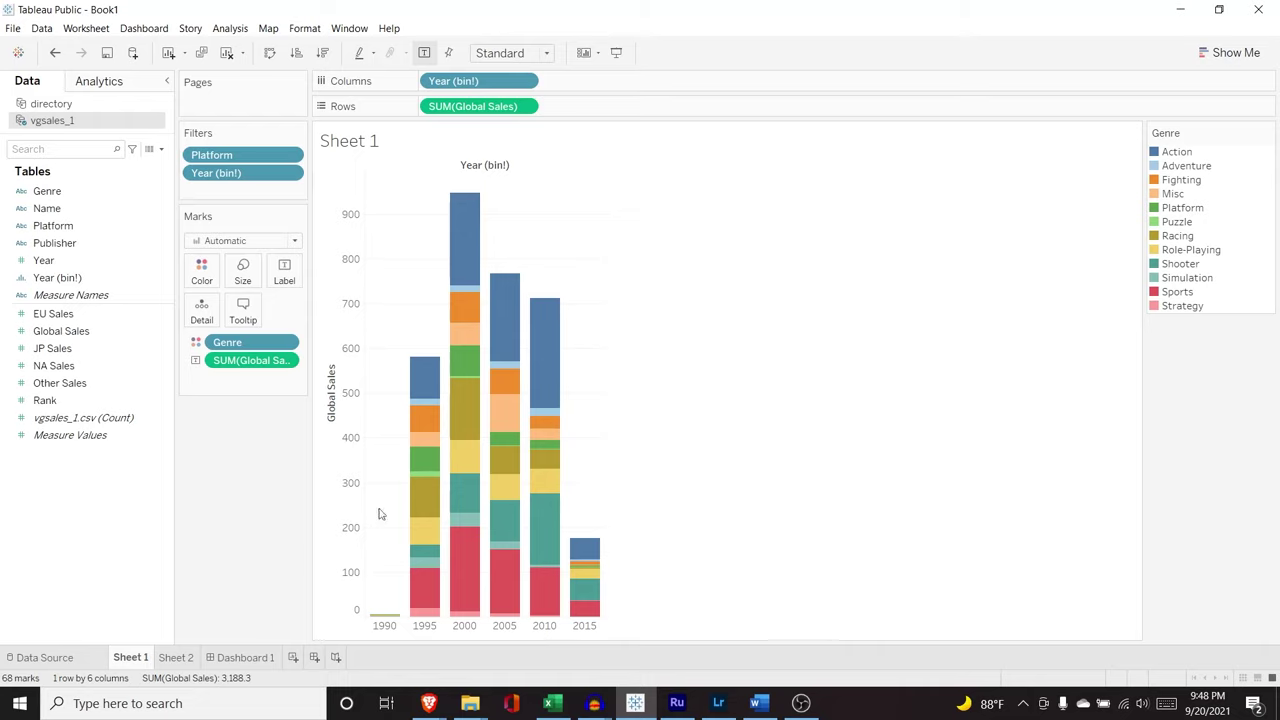
{"action": "mouse_move", "coordinate": [464, 598]}
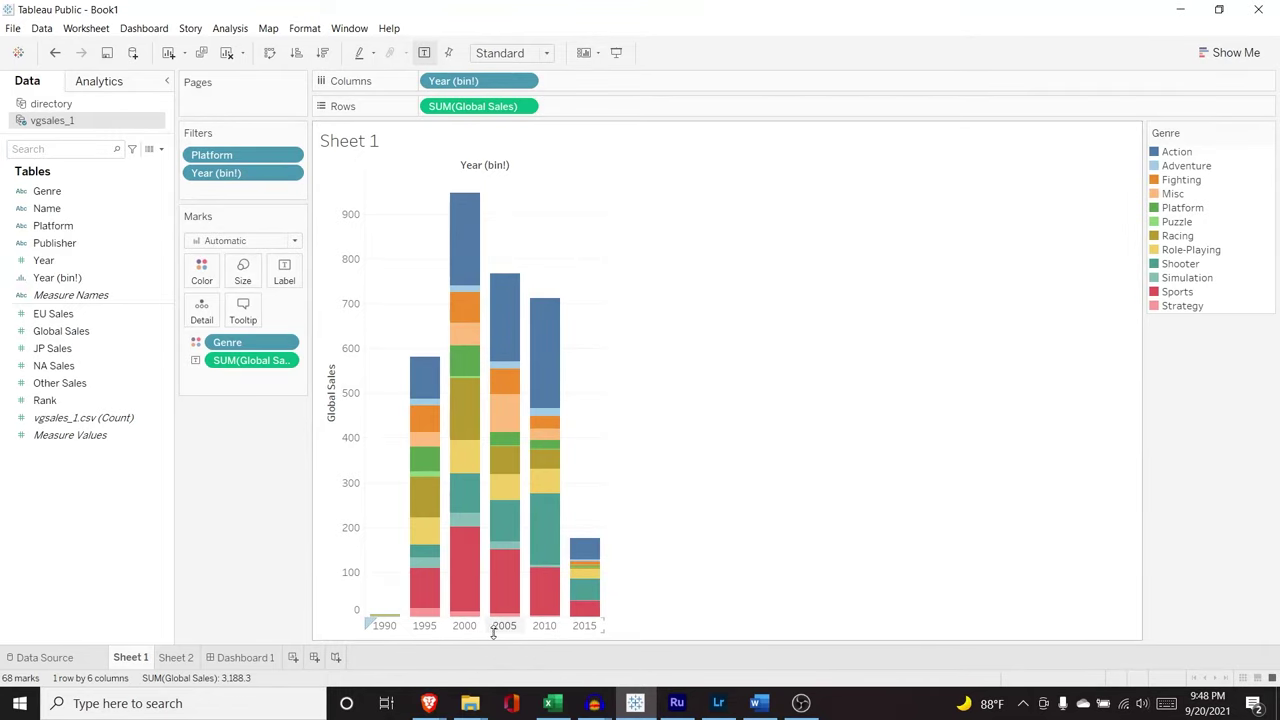
{"action": "mouse_move", "coordinate": [467, 243]}
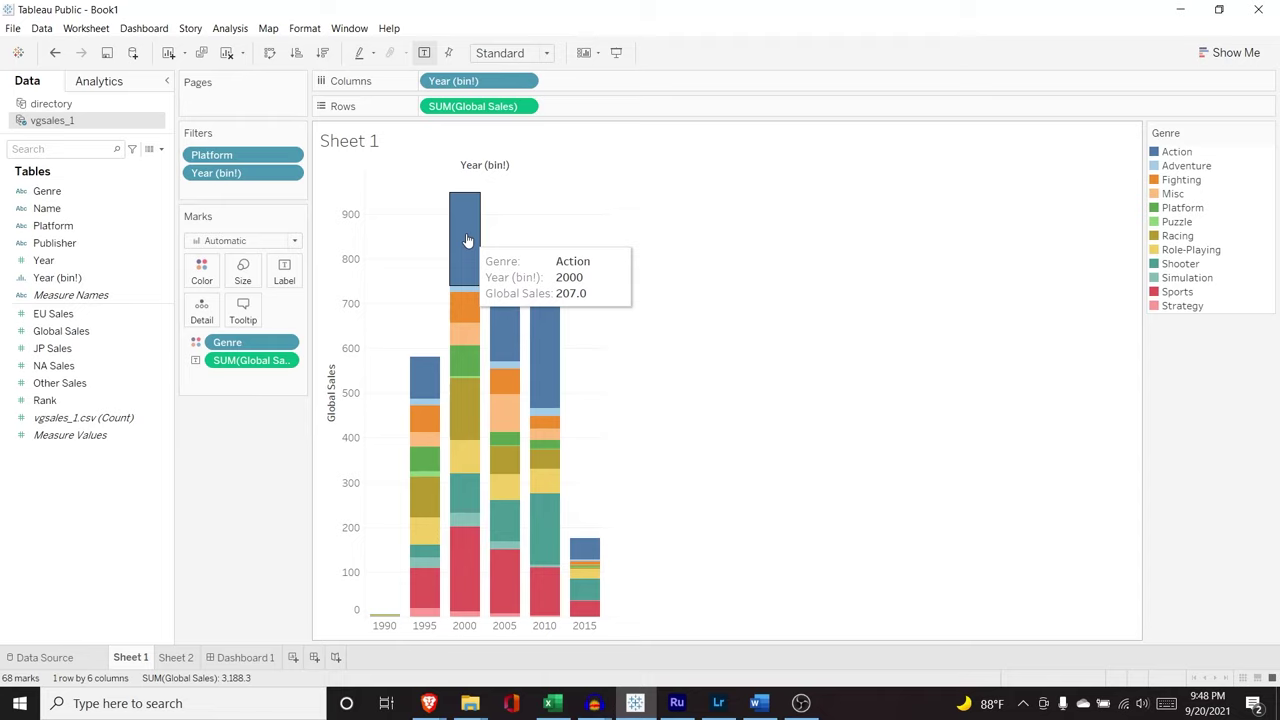
{"action": "mouse_move", "coordinate": [470, 540]}
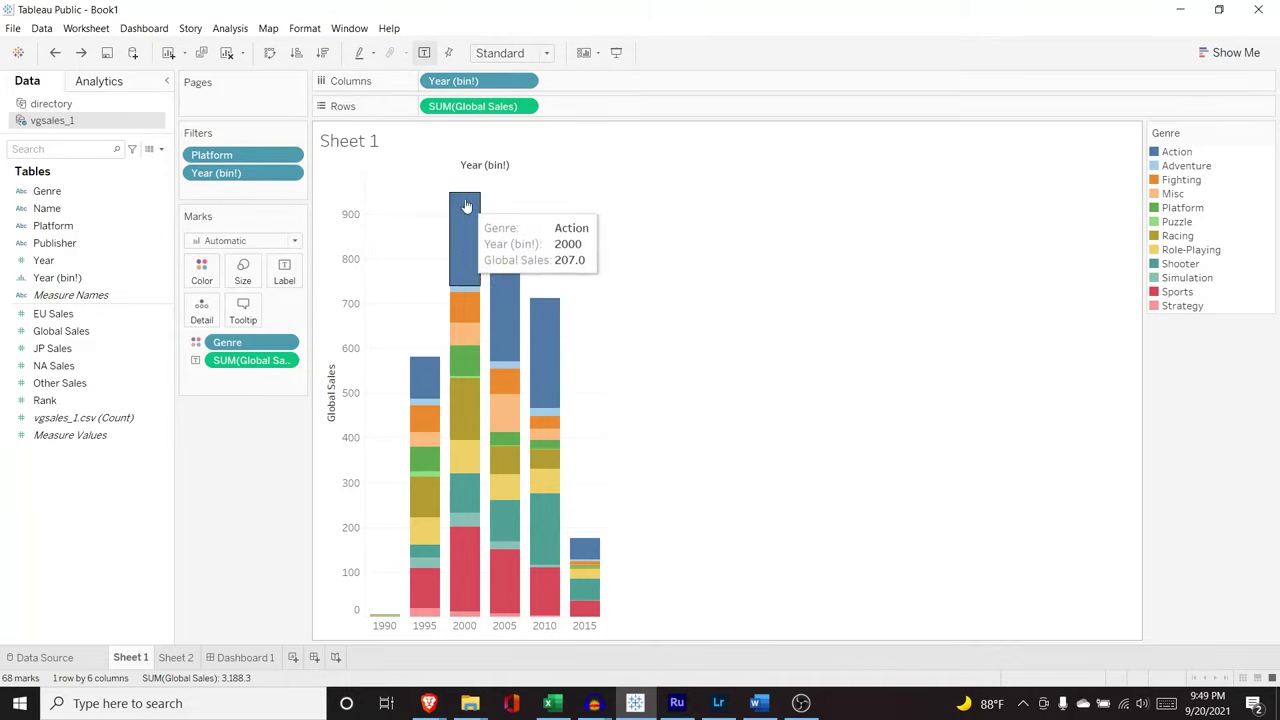
Apply a Percent of Total quick table calculation to SUM(Global Sales) and save it as a field
{"action": "left_click", "coordinate": [524, 106]}
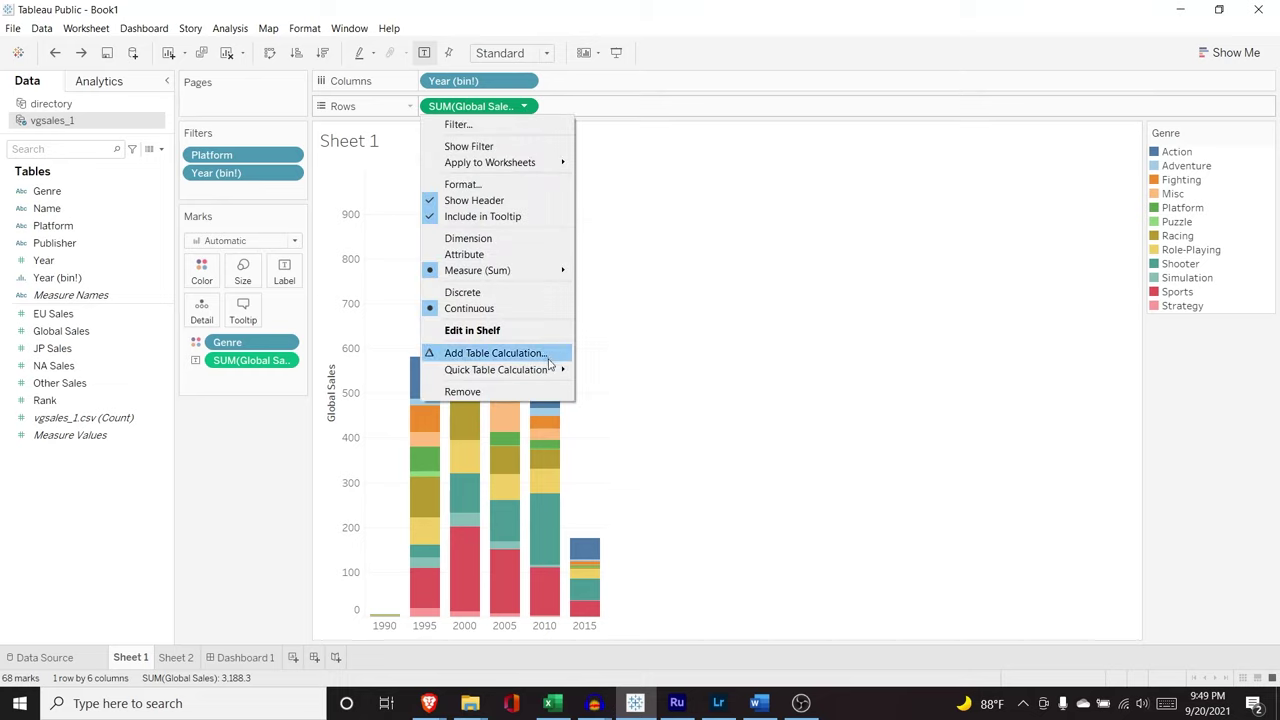
{"action": "mouse_move", "coordinate": [549, 370]}
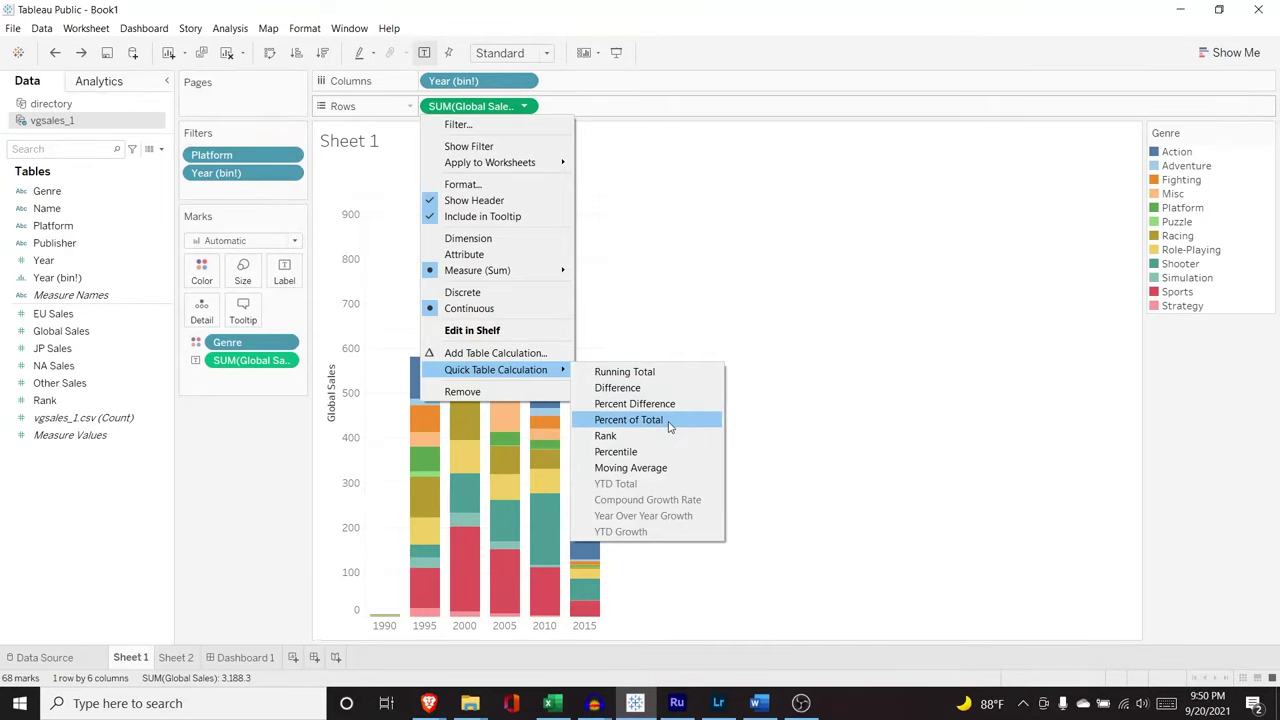
{"action": "left_click", "coordinate": [669, 426]}
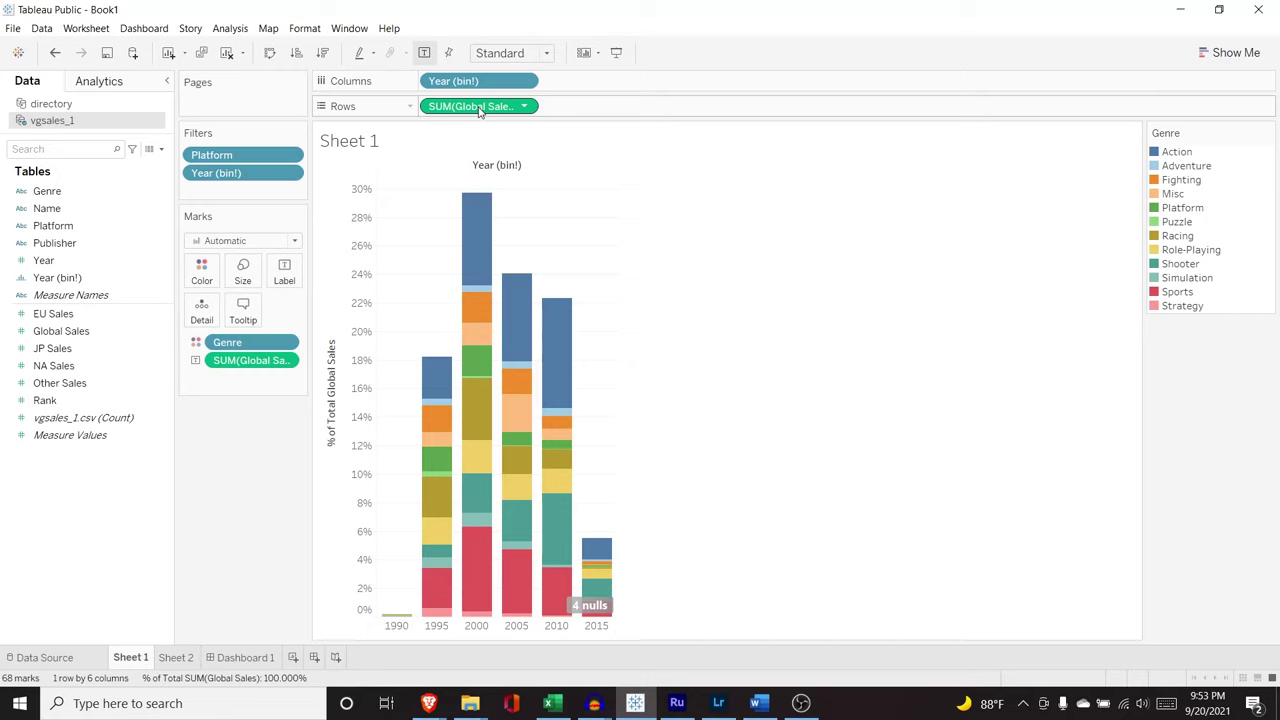
{"action": "left_click_drag", "start_coordinate": [478, 108], "coordinate": [113, 386]}
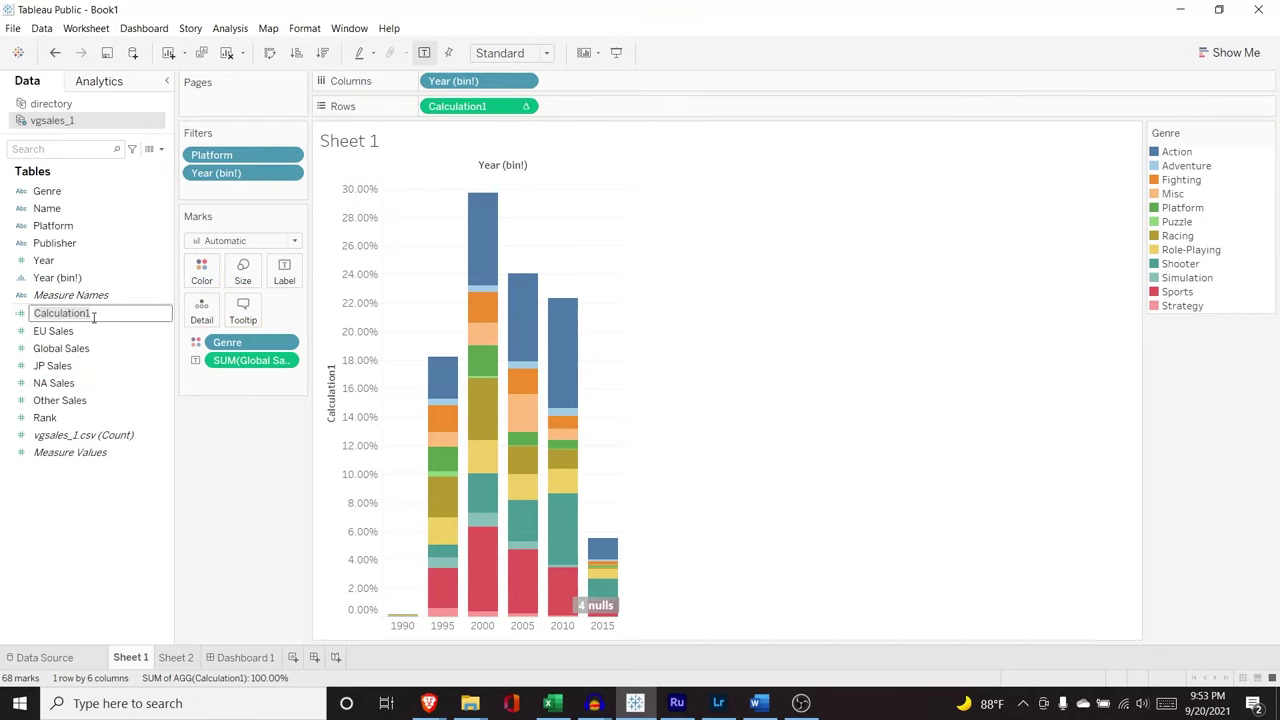
Name the saved percent calculation 'Percentage of Global Sales'
{"action": "type", "text": "Percentage of Global"}
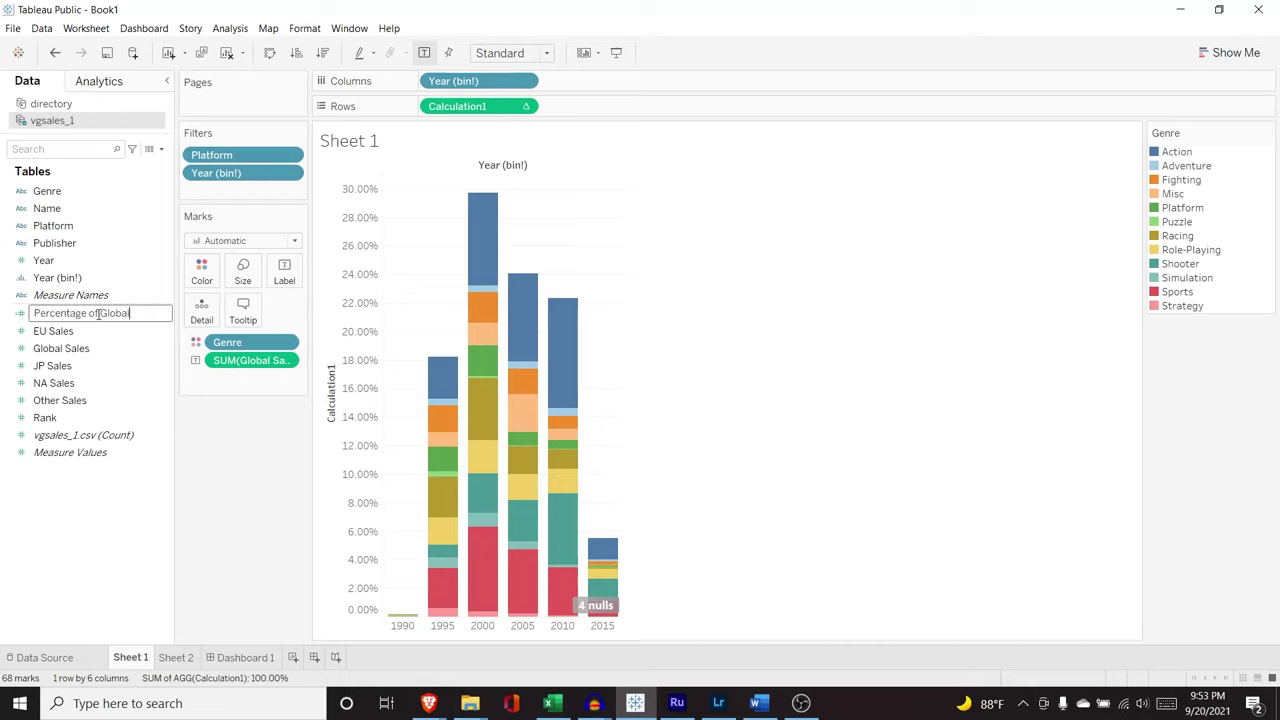
{"action": "type", "text": " Sales"}
{"action": "key", "text": "Return"}
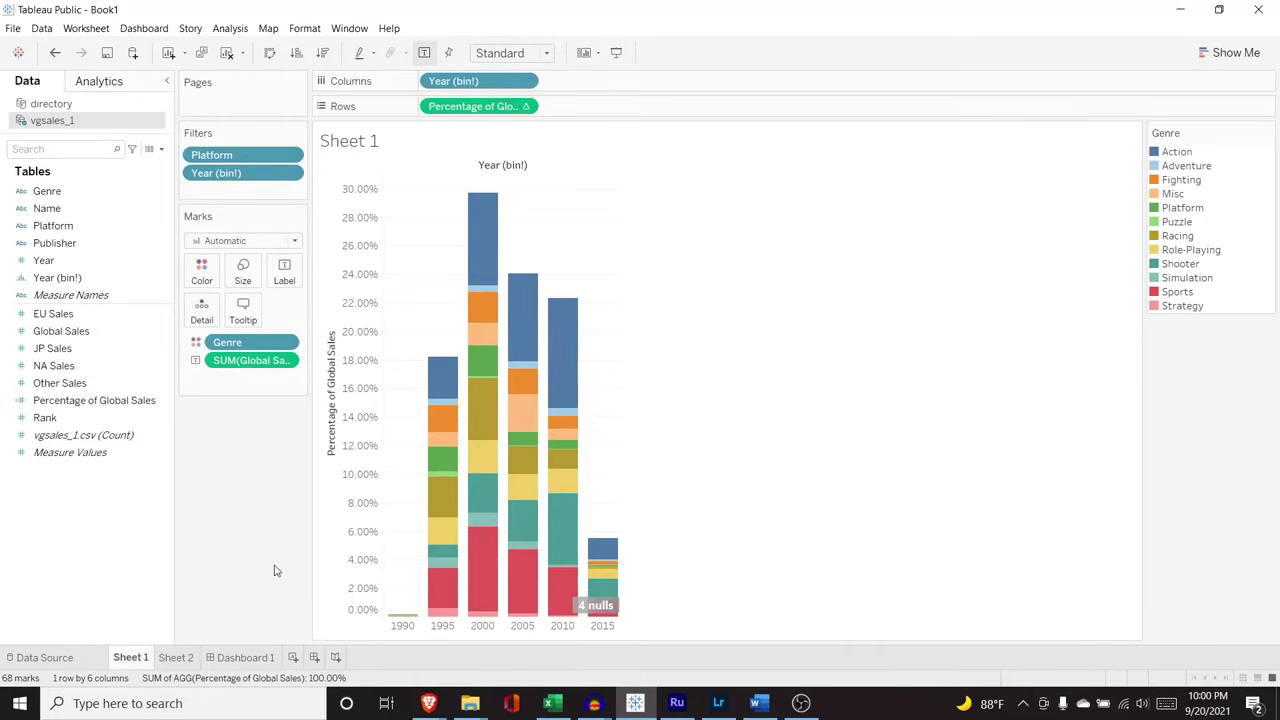
{"action": "left_click", "coordinate": [164, 334]}
Create a calculated field with the formula [Global Sales]-[EU Sales]
{"action": "mouse_move", "coordinate": [251, 432]}
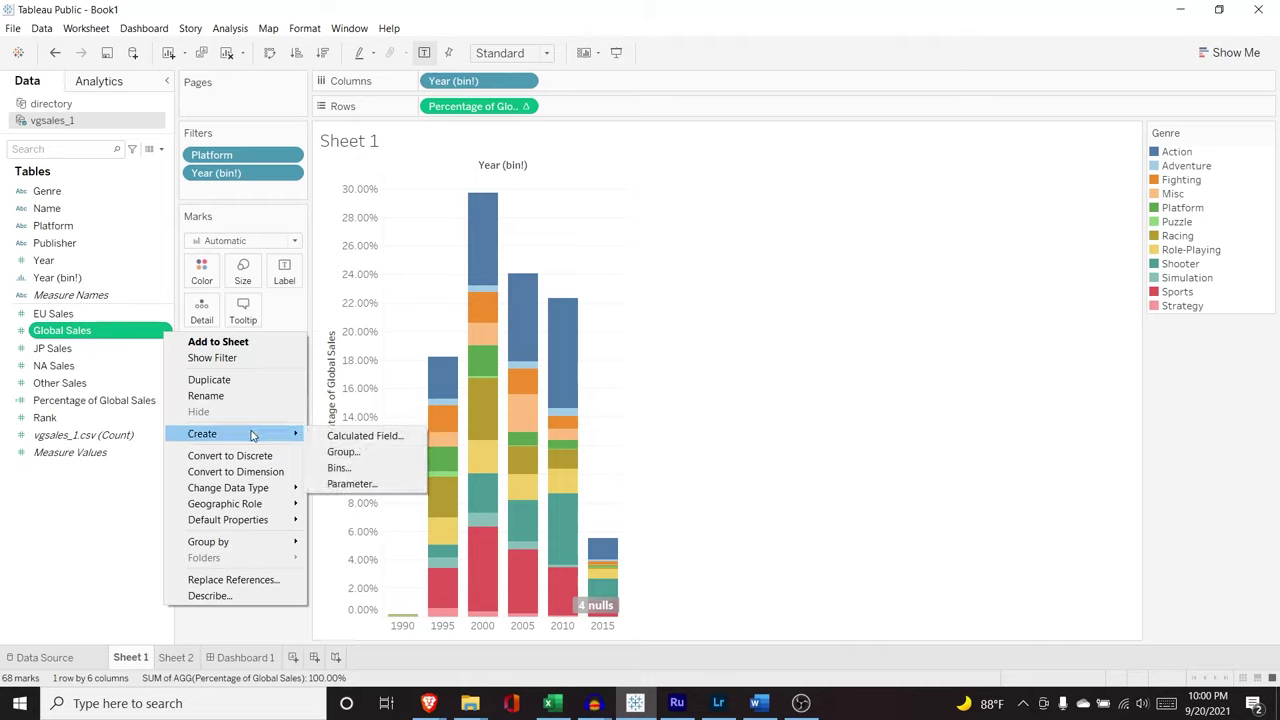
{"action": "left_click", "coordinate": [341, 437]}
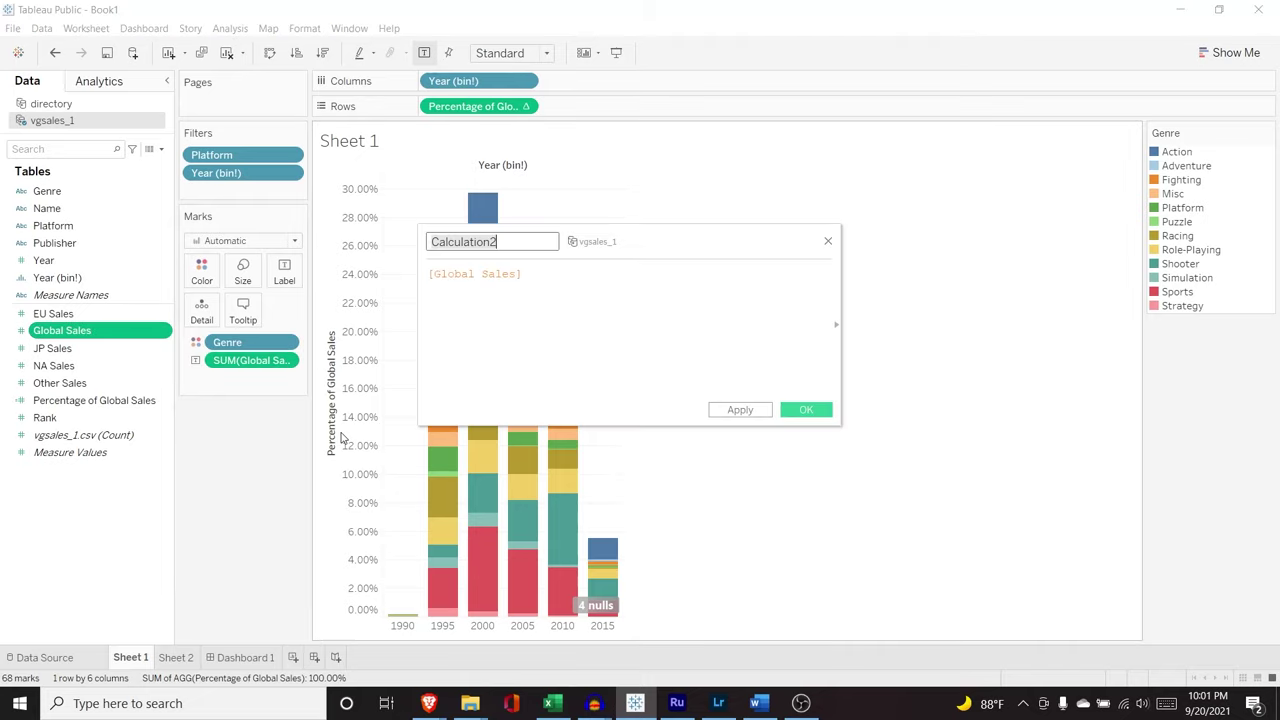
{"action": "left_click", "coordinate": [530, 275]}
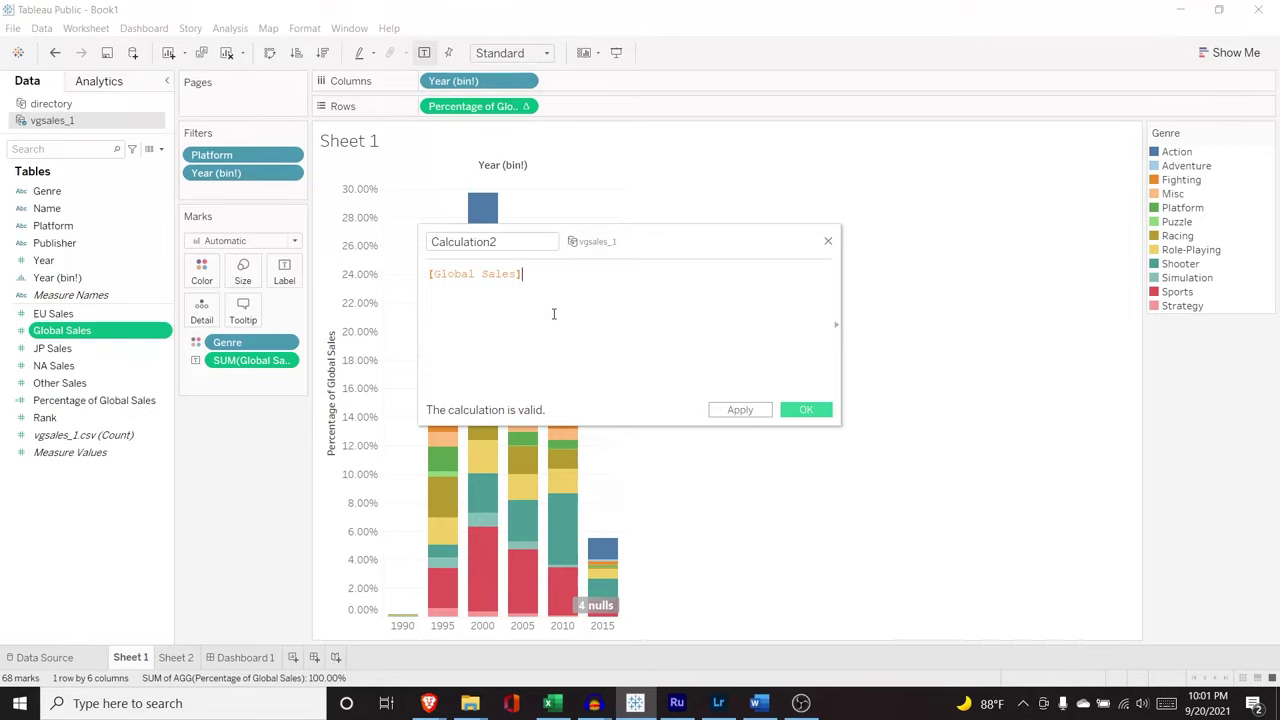
{"action": "type", "text": "-"}
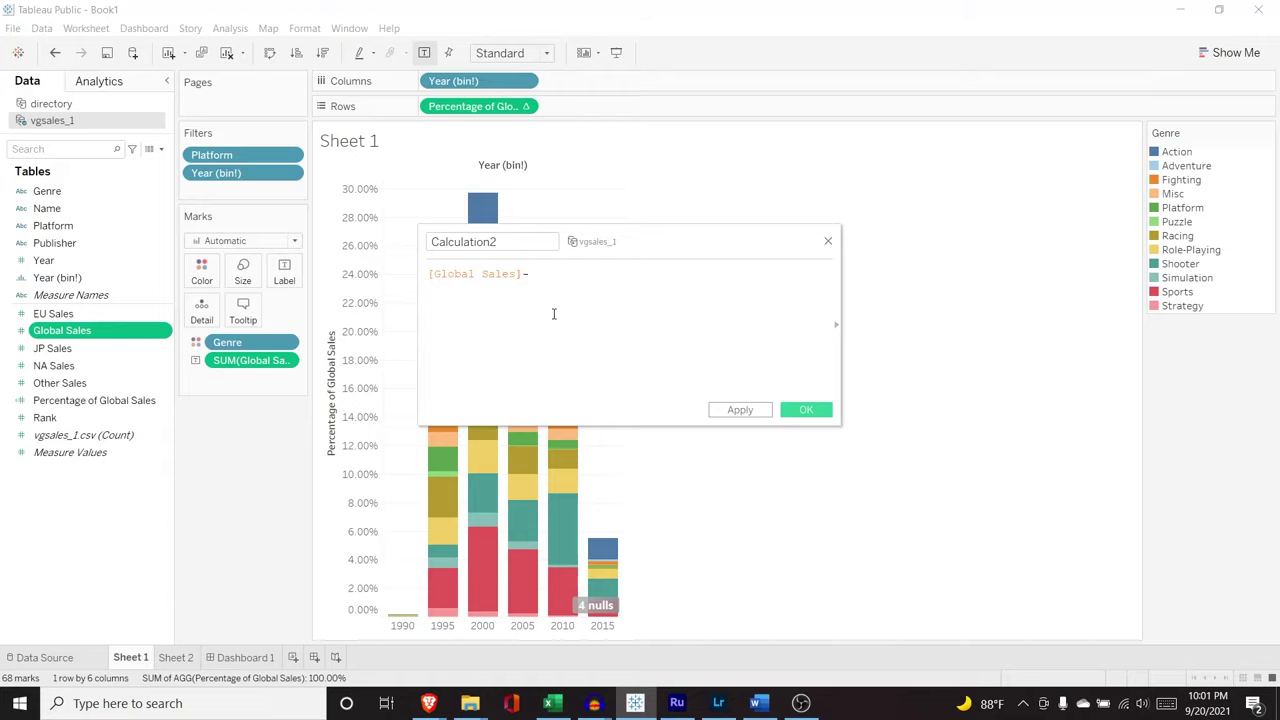
{"action": "type", "text": "[EU"}
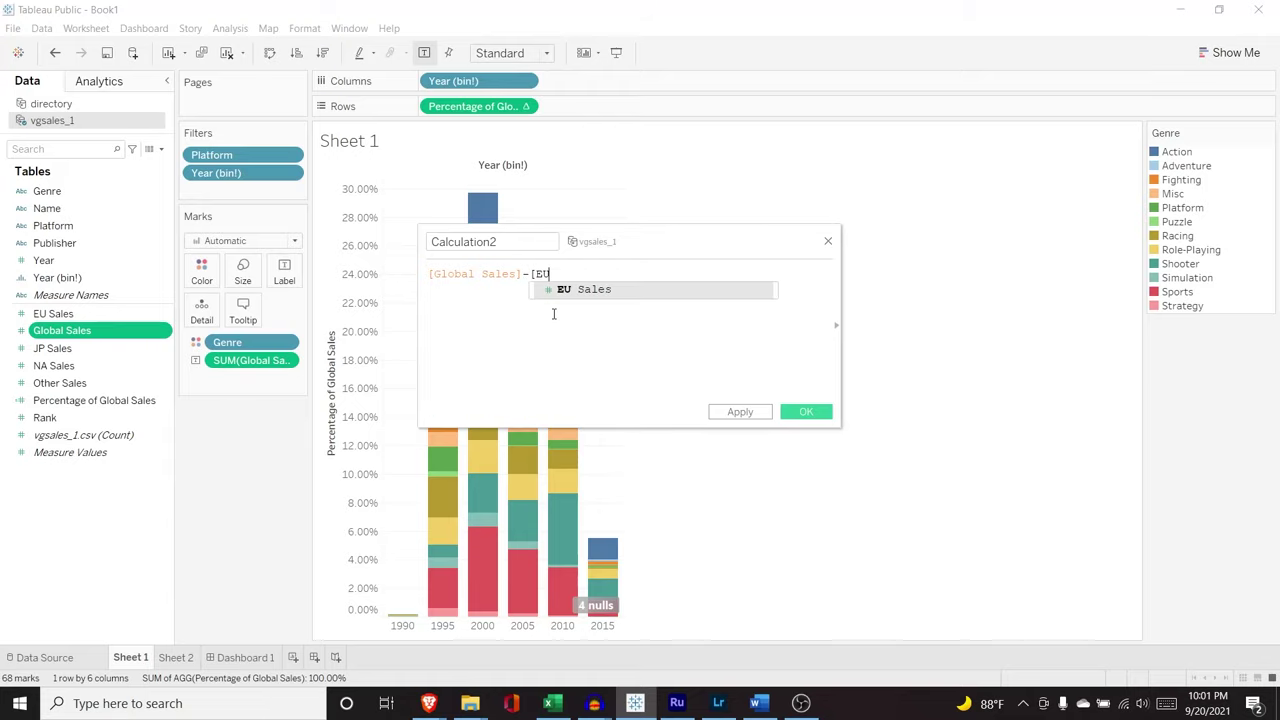
{"action": "left_click", "coordinate": [588, 291]}
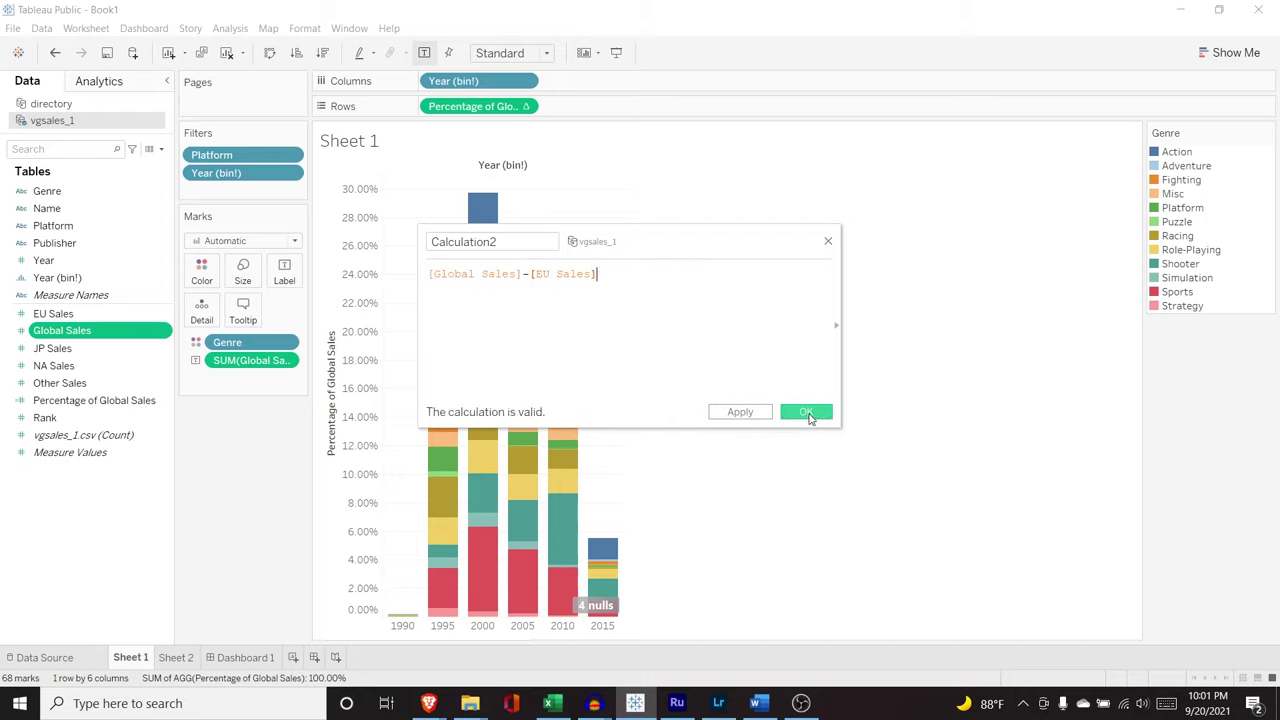
{"action": "left_click", "coordinate": [808, 413]}
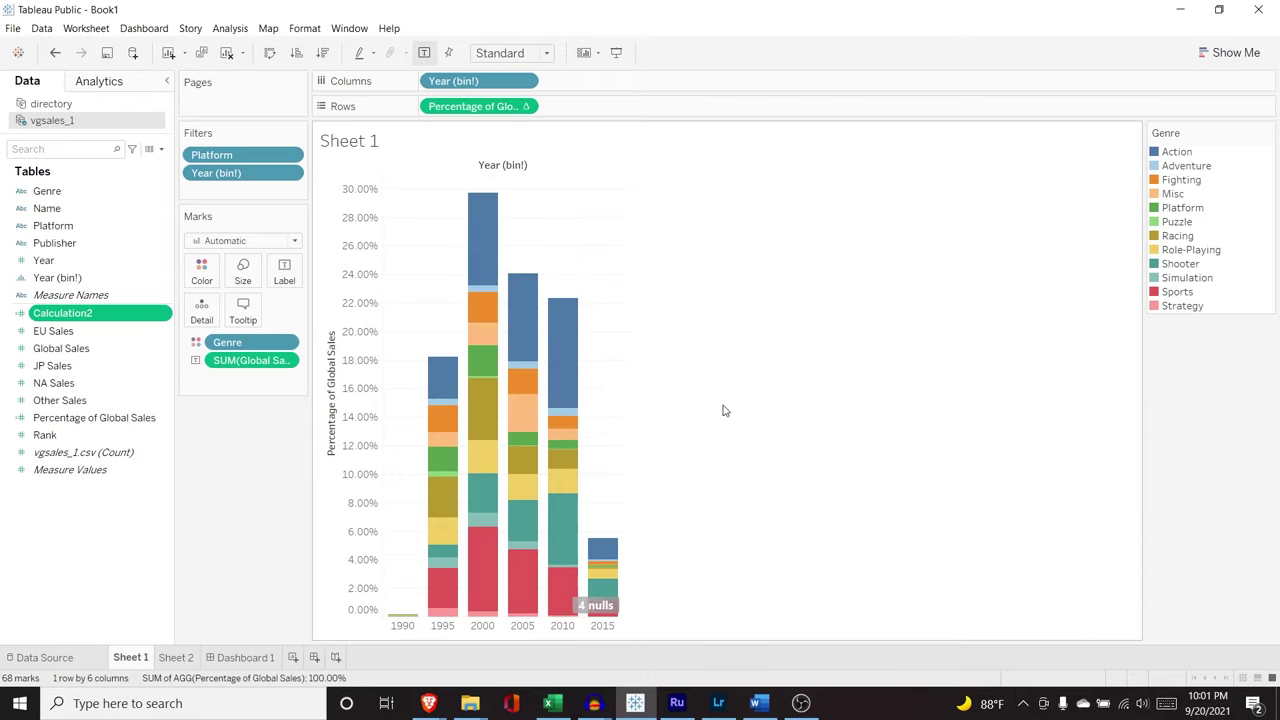
Rename Calculation2 to 'Global Sales - EU Sales' and add it to Rows
{"action": "left_click", "coordinate": [79, 313]}
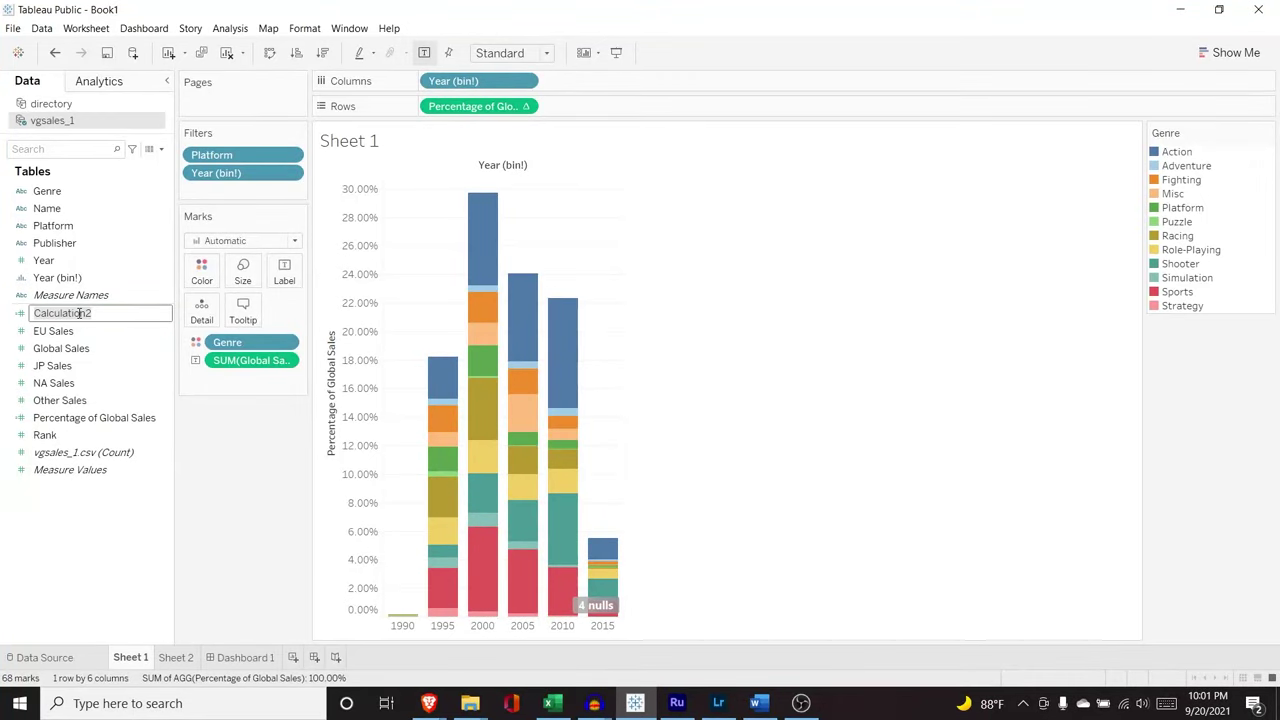
{"action": "type", "text": "Global Sales - EU Sales"}
{"action": "key", "text": "Return"}
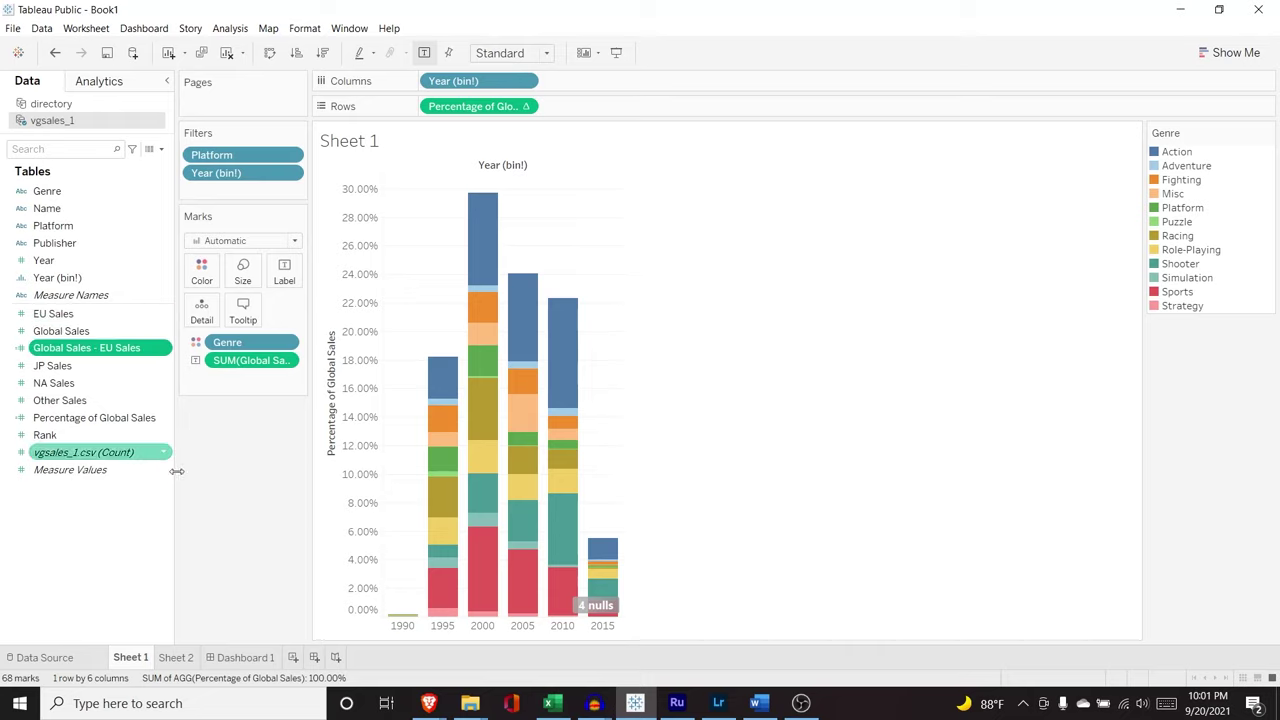
{"action": "left_click_drag", "start_coordinate": [115, 352], "coordinate": [617, 108]}
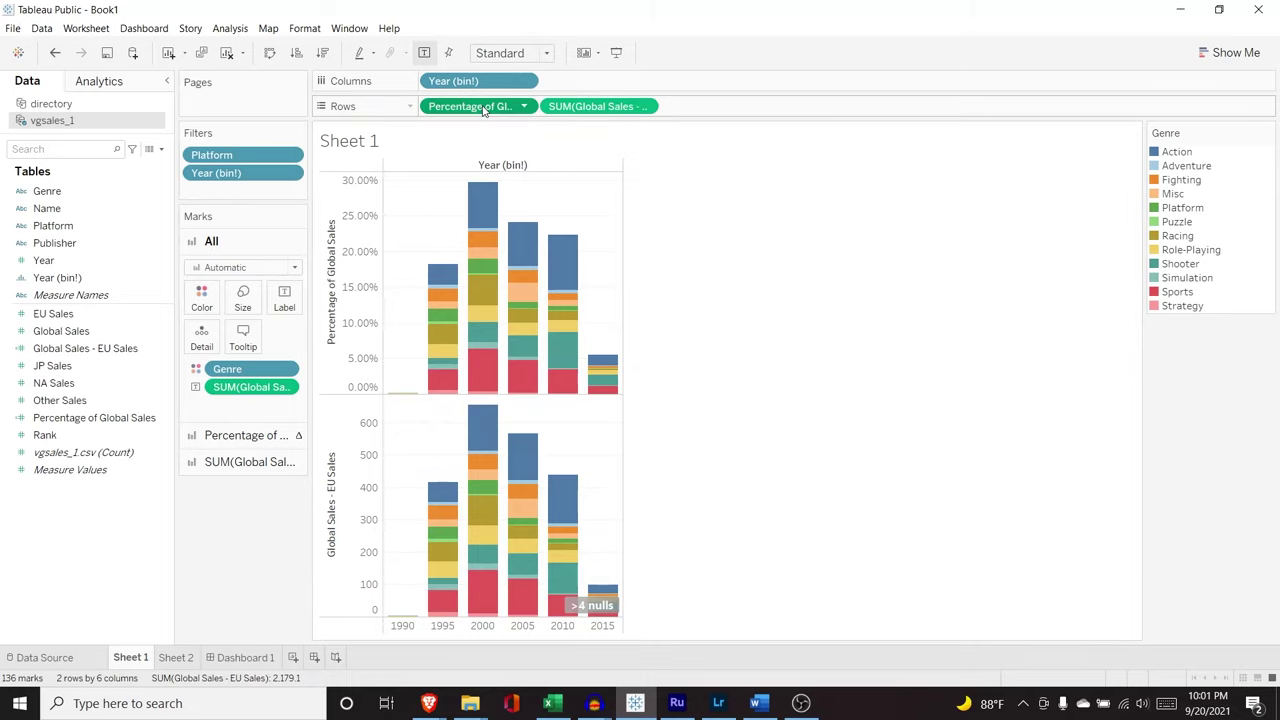
Swap Percentage of Global Sales for Global Sales on Rows and widen both bar panes
{"action": "left_click_drag", "start_coordinate": [471, 106], "coordinate": [89, 393]}
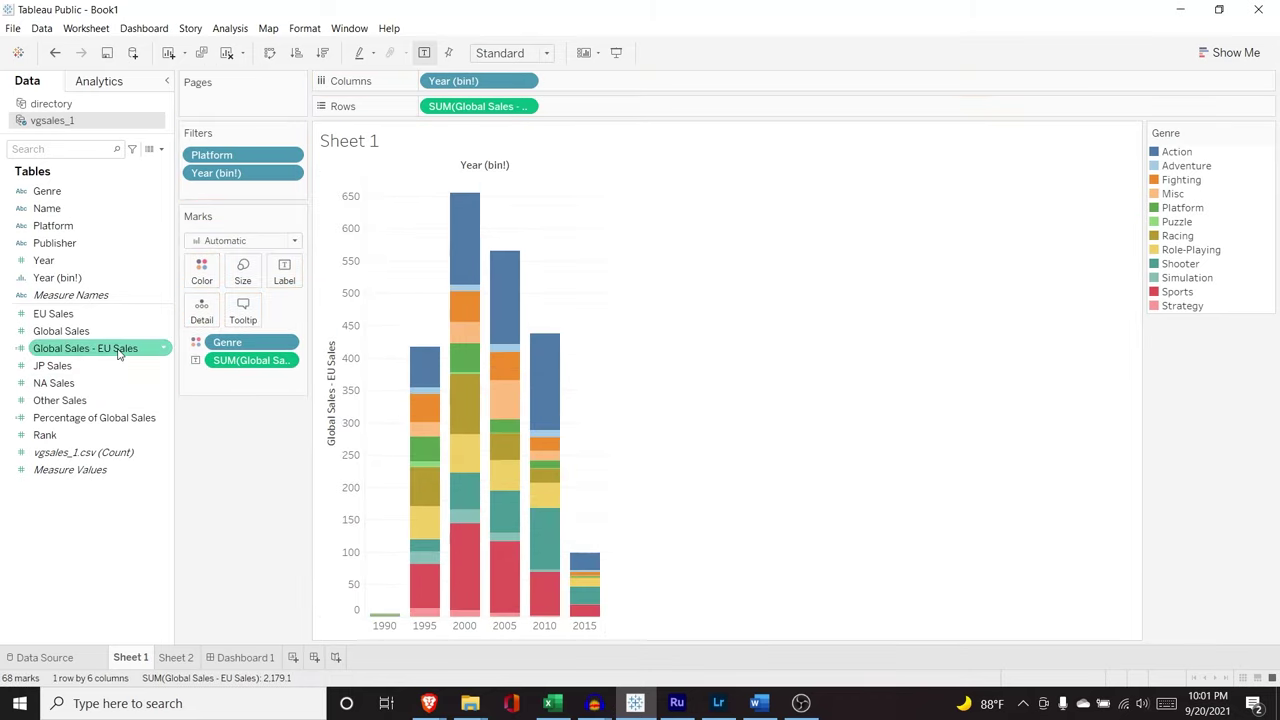
{"action": "left_click_drag", "start_coordinate": [112, 331], "coordinate": [445, 108]}
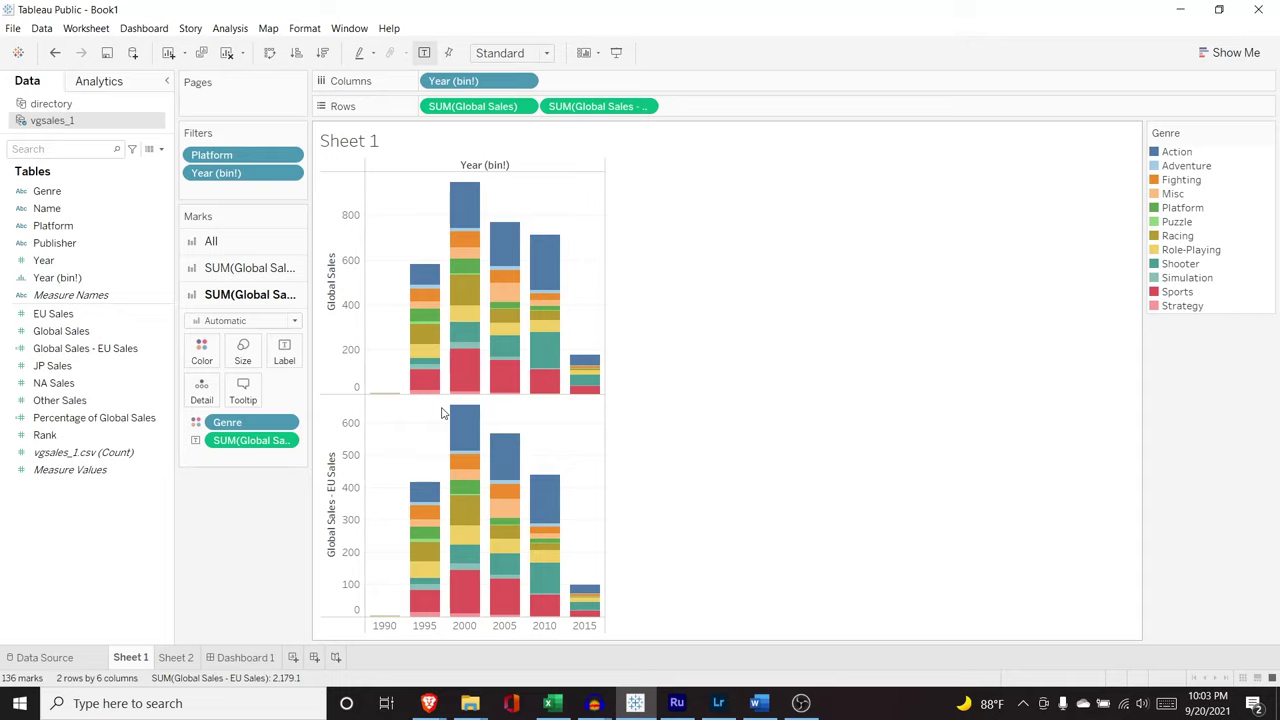
{"action": "left_click_drag", "start_coordinate": [604, 326], "coordinate": [708, 319]}
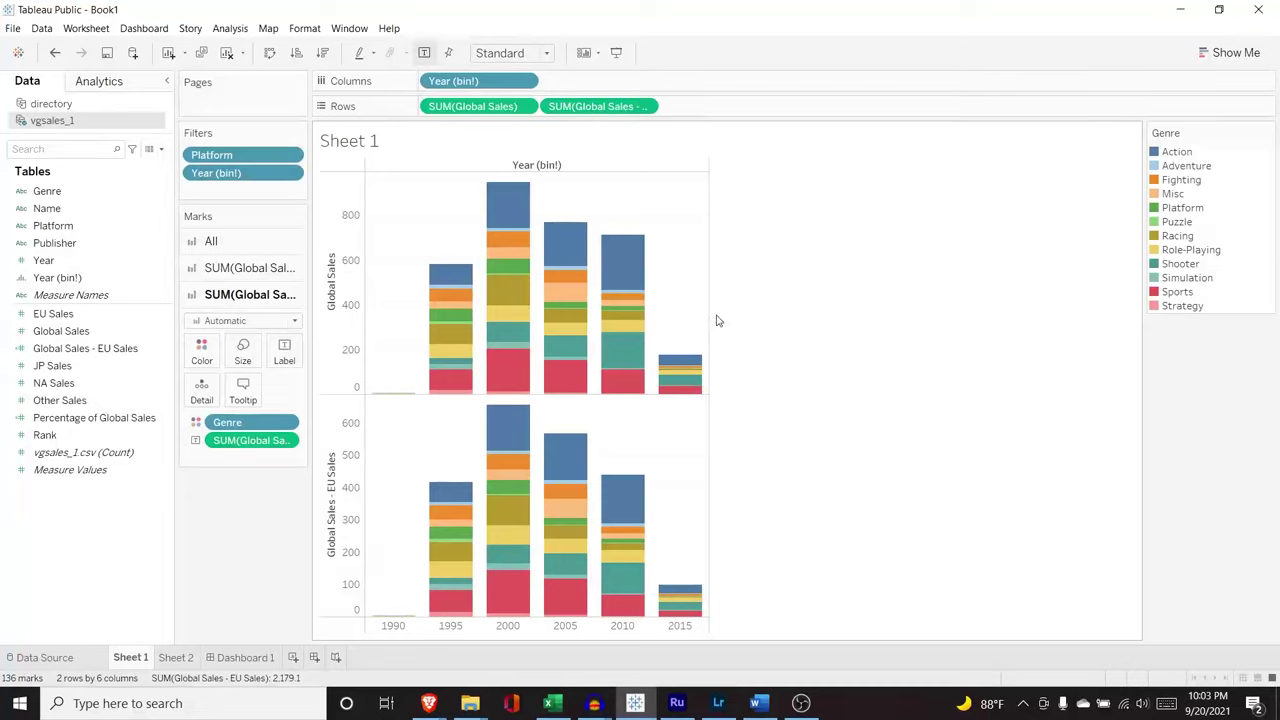